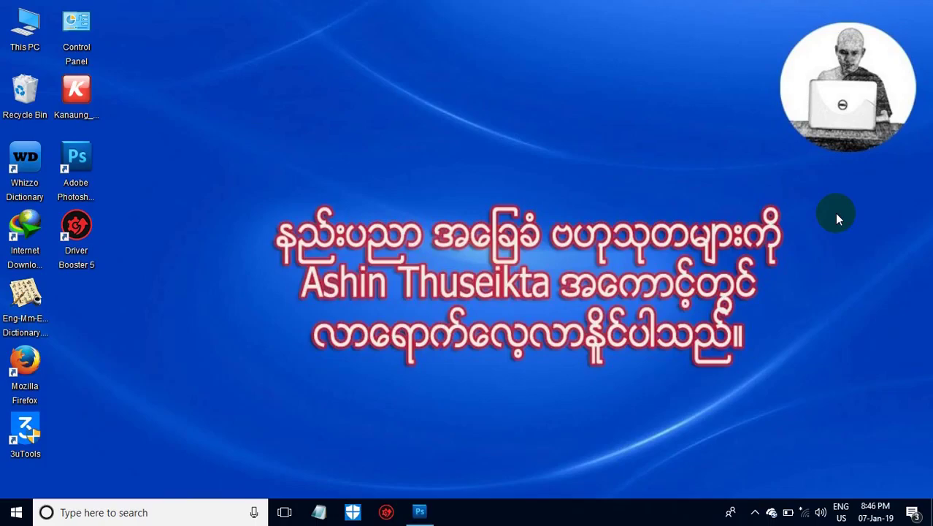
Launch Adobe Photoshop CS5 from its desktop shortcut
{"action": "double_click", "coordinate": [64, 170]}
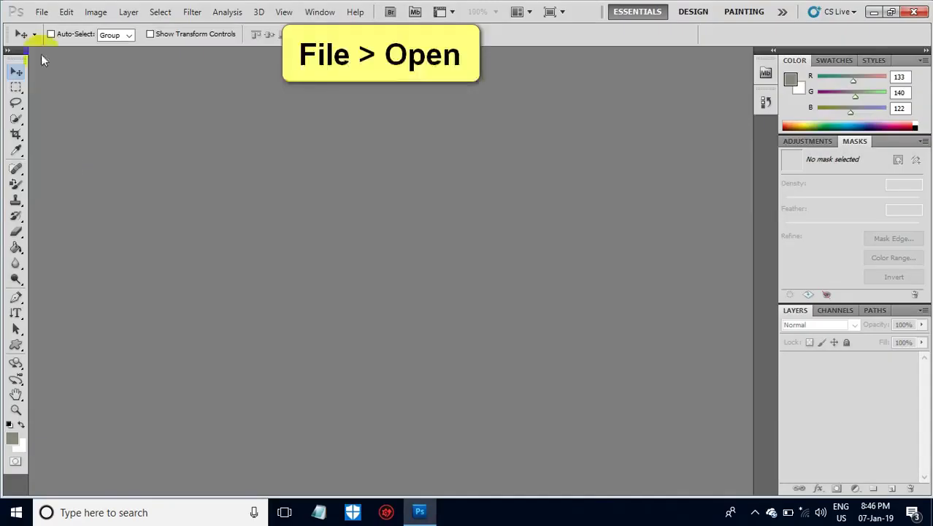
Open lesson9.jpg from the Pictures folder
{"action": "left_click", "coordinate": [41, 13]}
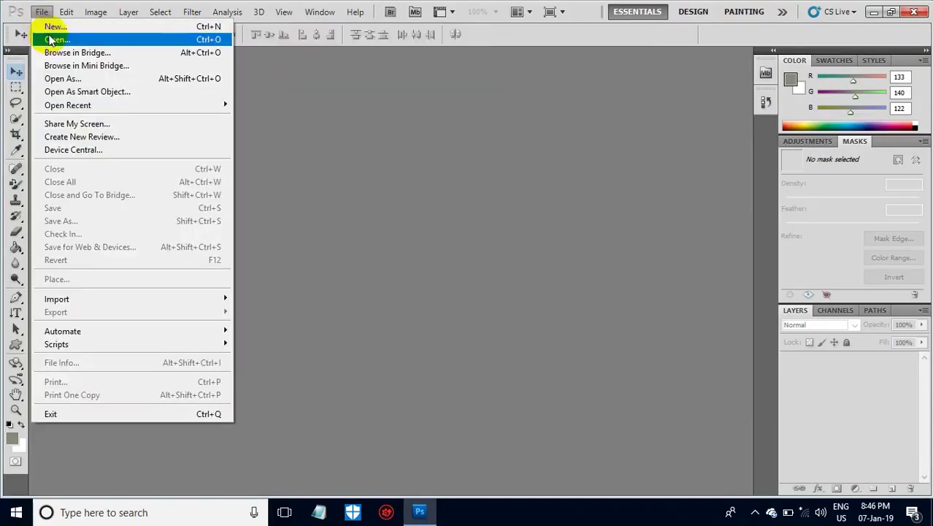
{"action": "left_click", "coordinate": [50, 40]}
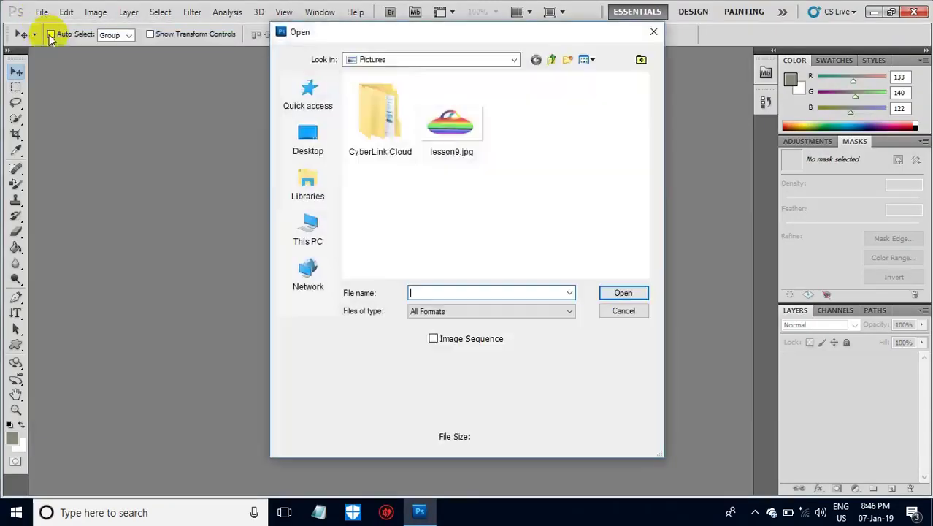
{"action": "left_click", "coordinate": [447, 124]}
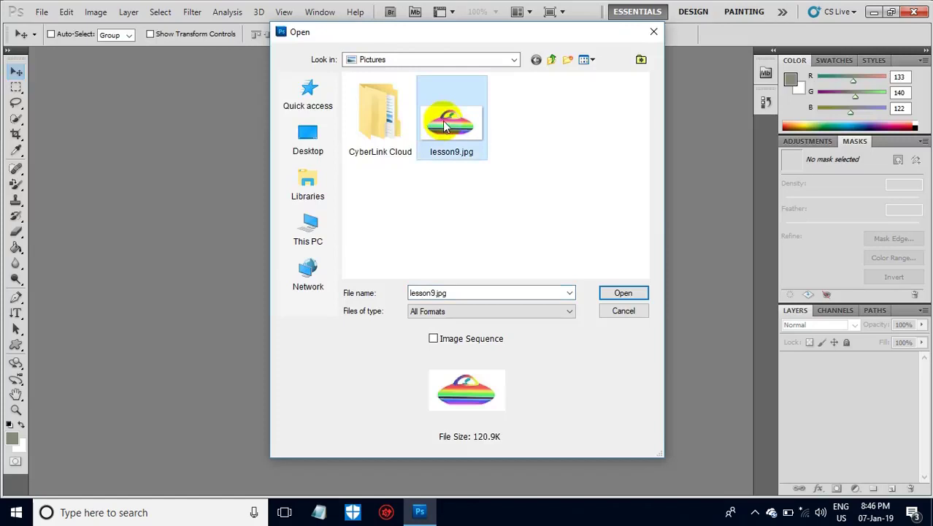
{"action": "left_click", "coordinate": [620, 294]}
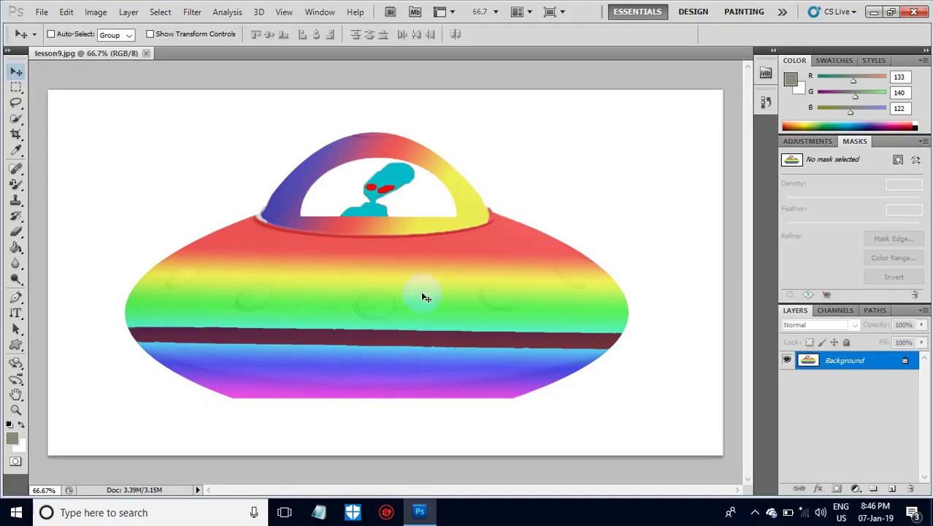
{"action": "left_click", "coordinate": [385, 190]}
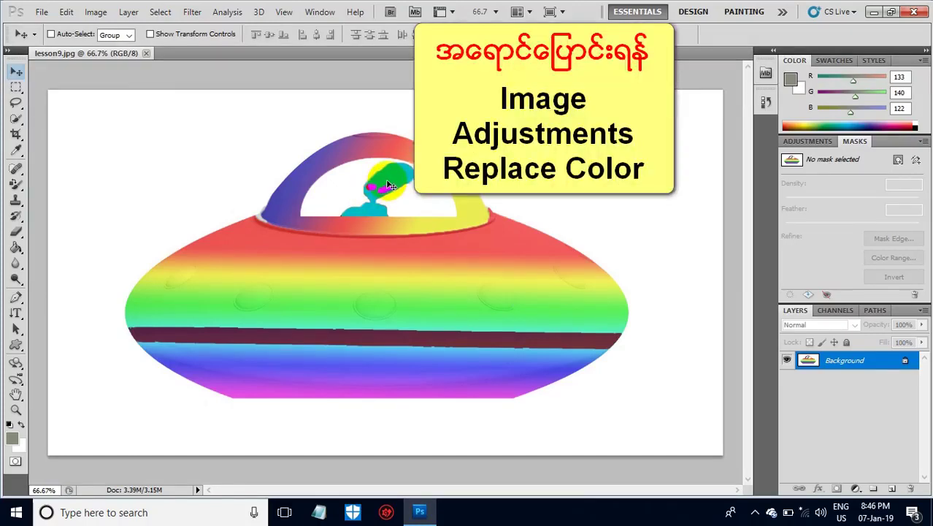
Replace the alien's cyan with green using Replace Color at Fuzziness 43 and Hue -74
{"action": "left_click", "coordinate": [94, 14]}
{"action": "mouse_move", "coordinate": [117, 46]}
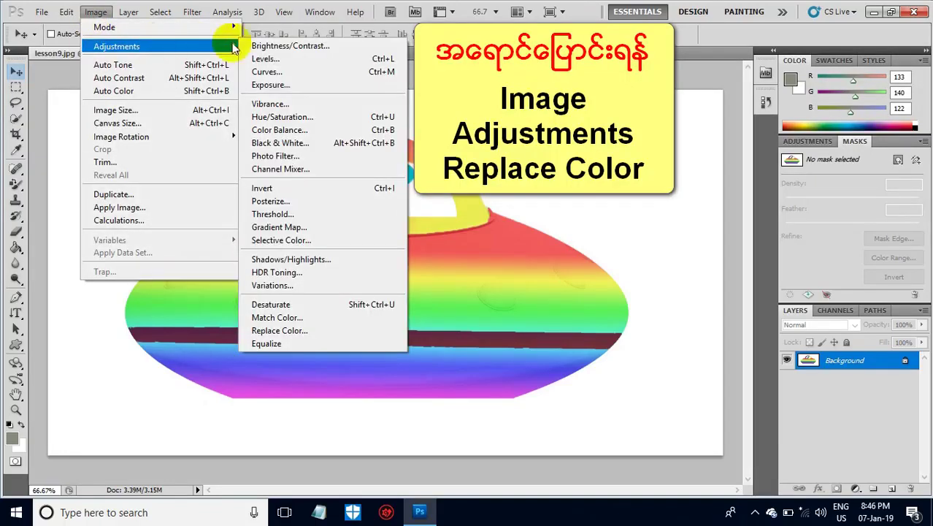
{"action": "left_click", "coordinate": [291, 332]}
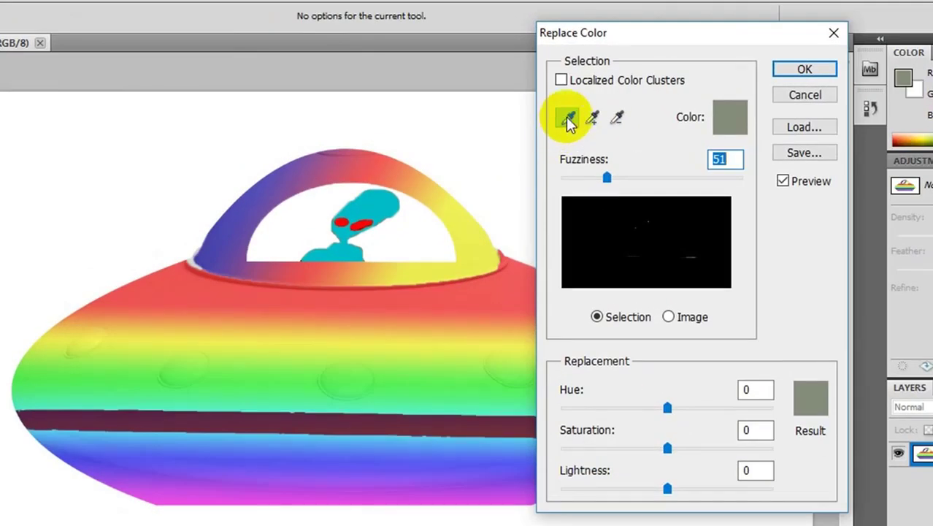
{"action": "left_click", "coordinate": [568, 118]}
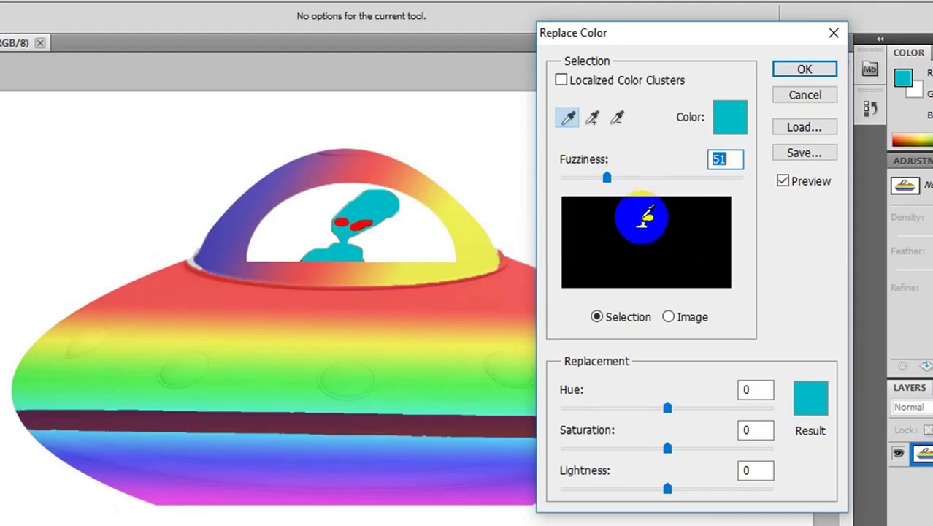
{"action": "left_click_drag", "start_coordinate": [605, 179], "coordinate": [702, 180]}
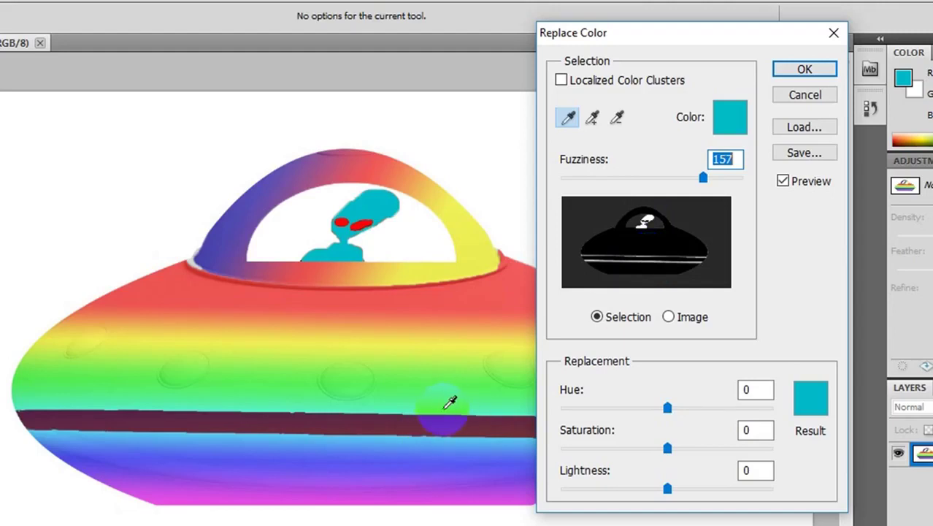
{"action": "left_click", "coordinate": [668, 408]}
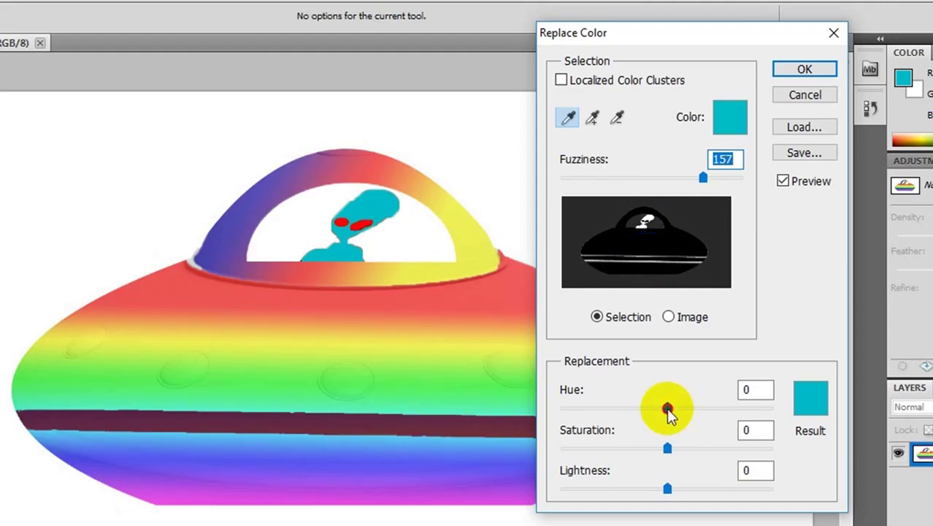
{"action": "mouse_move", "coordinate": [668, 409]}
{"action": "left_mouse_down"}
{"action": "mouse_move", "coordinate": [711, 411]}
{"action": "mouse_move", "coordinate": [611, 410]}
{"action": "mouse_move", "coordinate": [704, 411]}
{"action": "mouse_move", "coordinate": [669, 416]}
{"action": "left_mouse_up"}
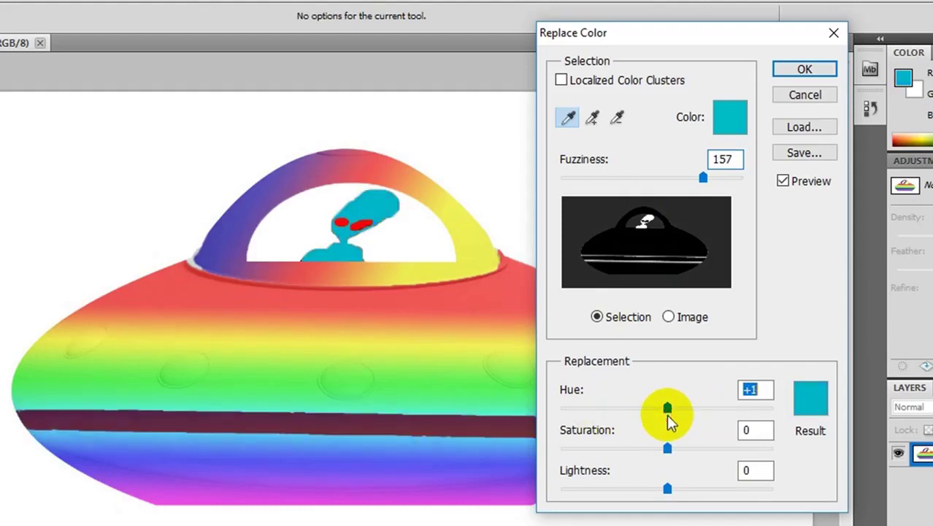
{"action": "left_click", "coordinate": [677, 219]}
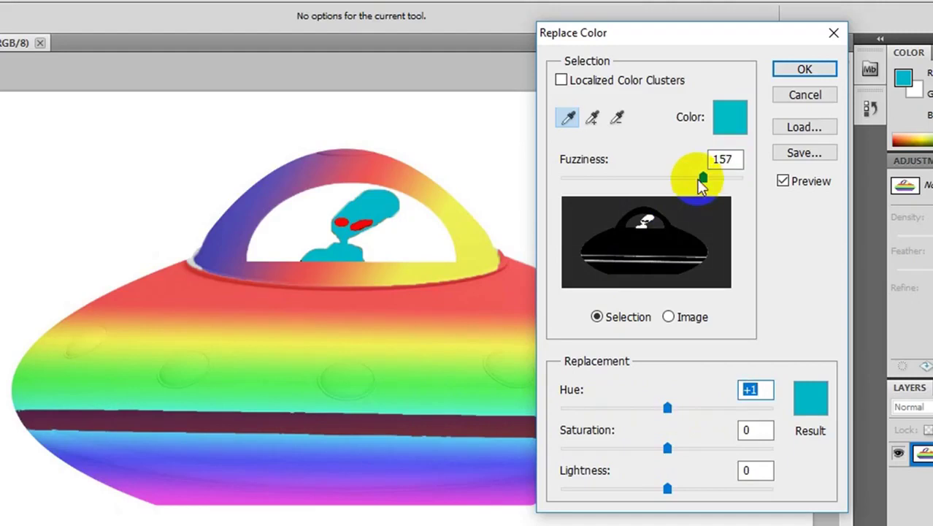
{"action": "left_click_drag", "start_coordinate": [701, 179], "coordinate": [600, 178]}
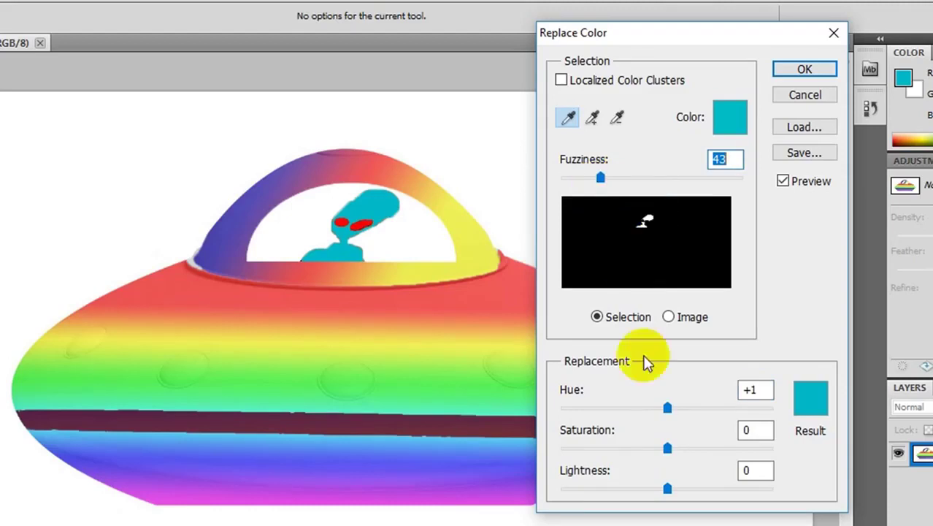
{"action": "mouse_move", "coordinate": [667, 407]}
{"action": "left_mouse_down"}
{"action": "mouse_move", "coordinate": [714, 409]}
{"action": "mouse_move", "coordinate": [624, 423]}
{"action": "left_mouse_up"}
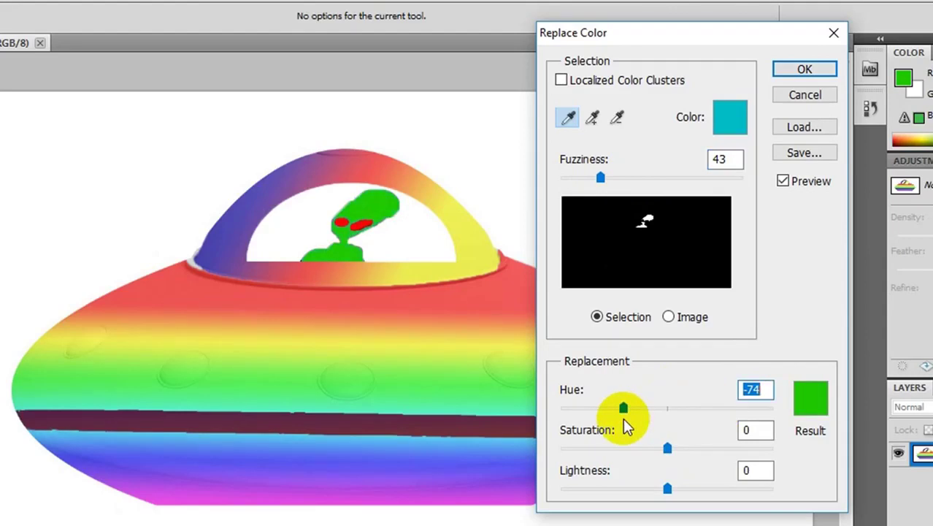
{"action": "left_click", "coordinate": [789, 73]}
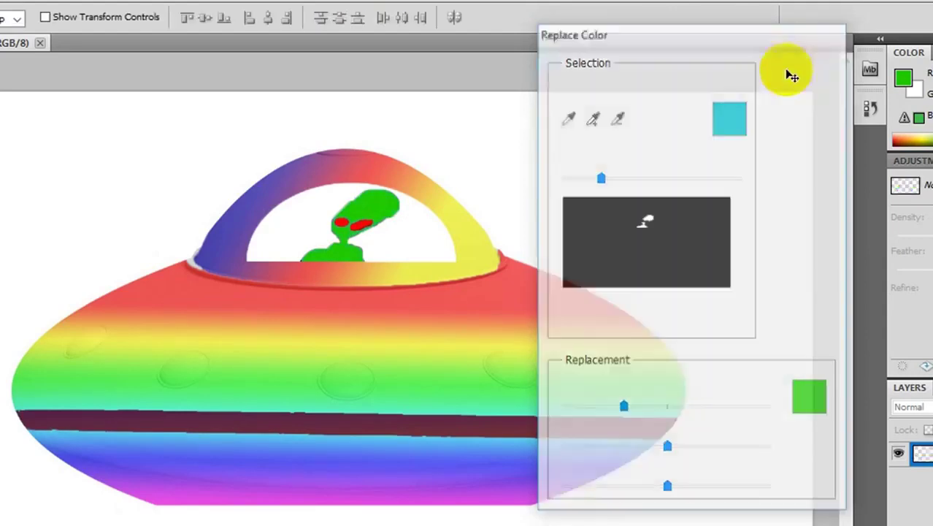
{"action": "left_click_drag", "start_coordinate": [416, 254], "coordinate": [354, 234]}
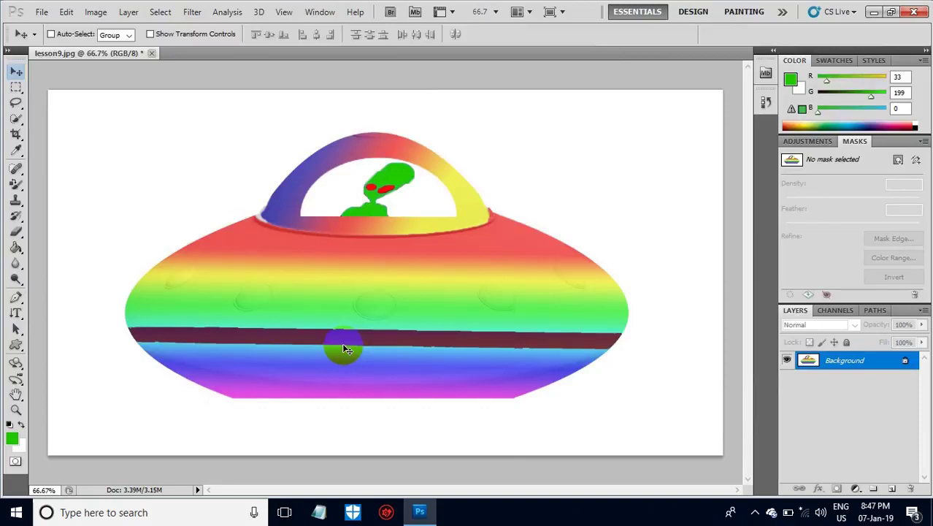
Recolour the maroon stripe with Replace Color: Fuzziness 52, Hue +83, Saturation +21, Lightness +18
{"action": "left_click", "coordinate": [95, 12]}
{"action": "mouse_move", "coordinate": [116, 46]}
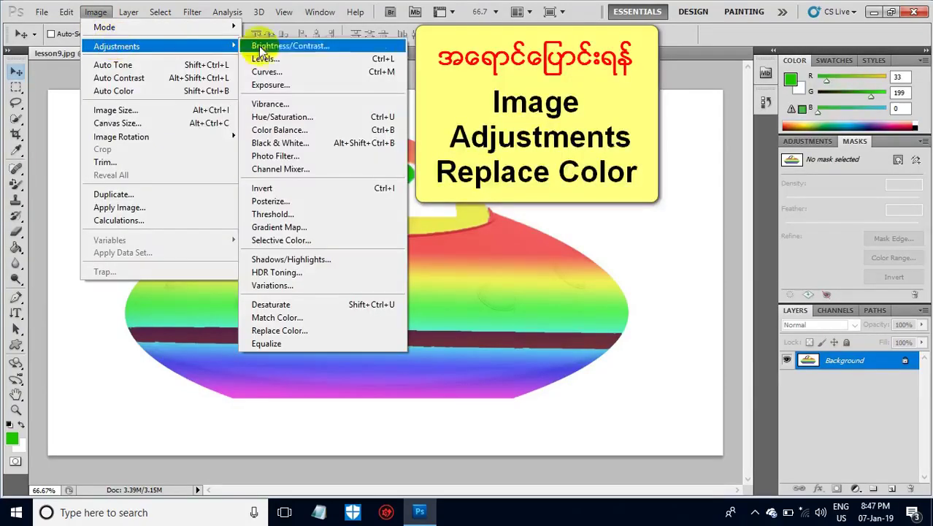
{"action": "left_click", "coordinate": [274, 330]}
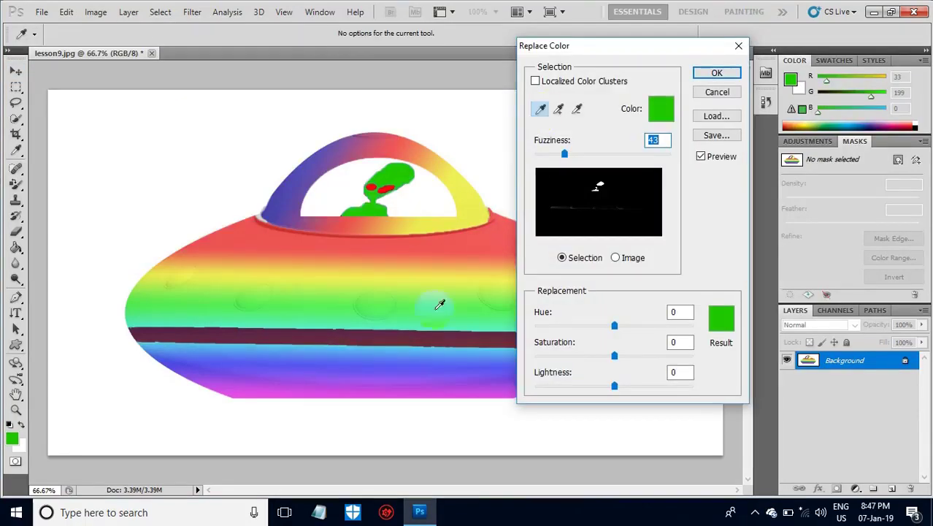
{"action": "left_click", "coordinate": [377, 335]}
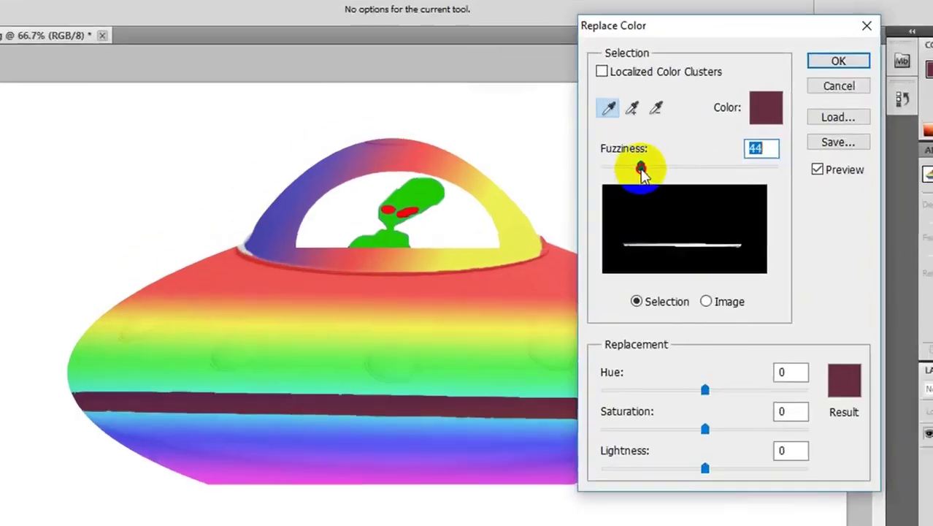
{"action": "left_click_drag", "start_coordinate": [565, 156], "coordinate": [573, 155]}
{"action": "left_click_drag", "start_coordinate": [687, 170], "coordinate": [799, 175]}
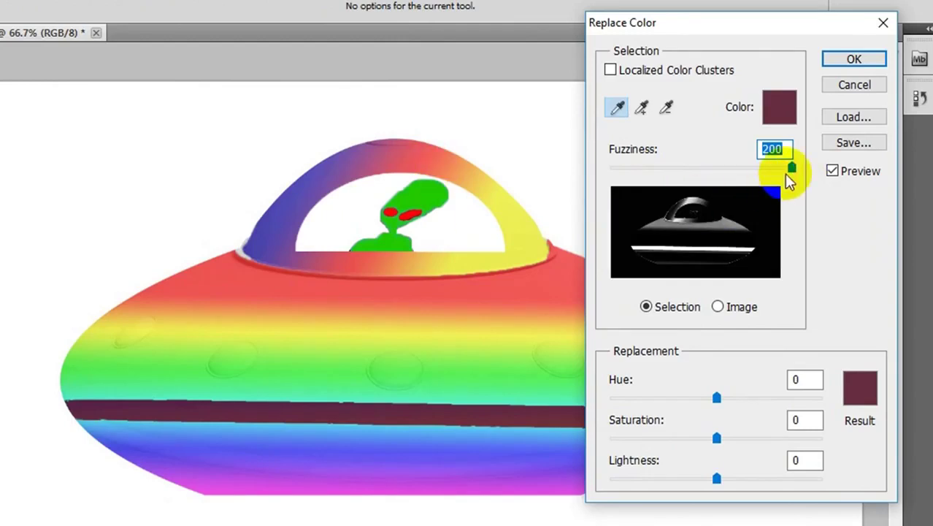
{"action": "left_click_drag", "start_coordinate": [791, 168], "coordinate": [708, 168]}
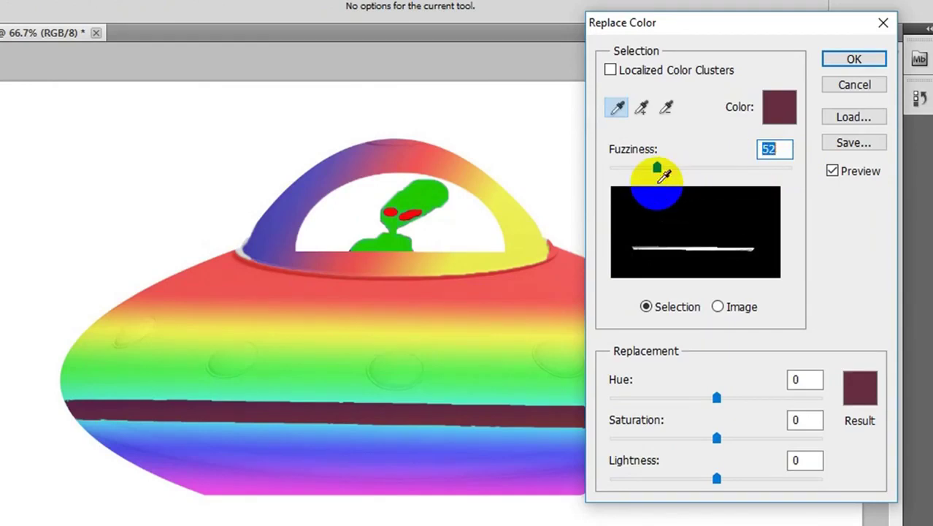
{"action": "left_click_drag", "start_coordinate": [657, 183], "coordinate": [660, 173]}
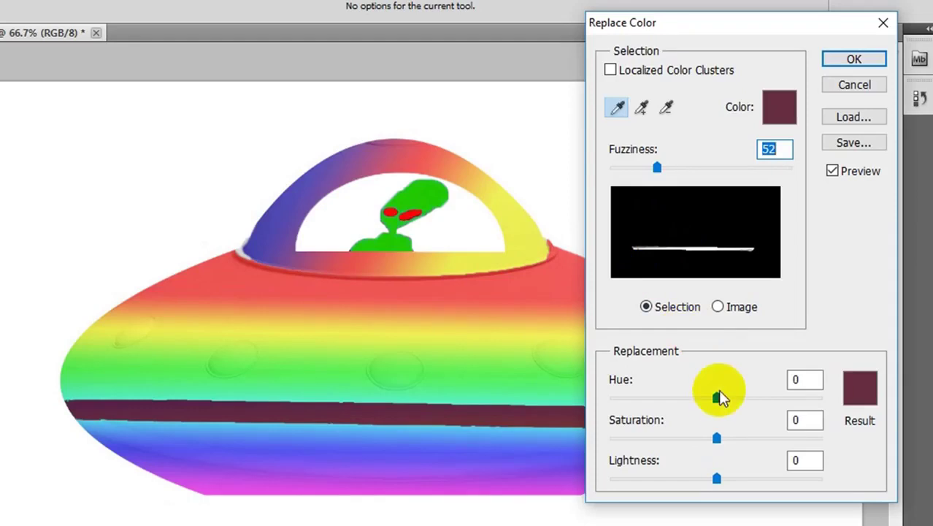
{"action": "left_click_drag", "start_coordinate": [717, 397], "coordinate": [765, 398]}
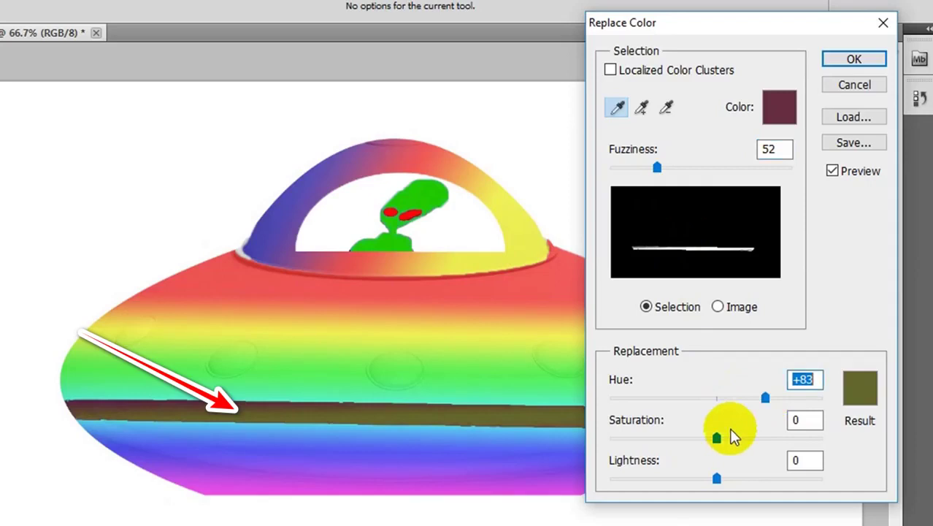
{"action": "mouse_move", "coordinate": [717, 437]}
{"action": "left_mouse_down"}
{"action": "mouse_move", "coordinate": [677, 438]}
{"action": "mouse_move", "coordinate": [738, 438]}
{"action": "left_mouse_up"}
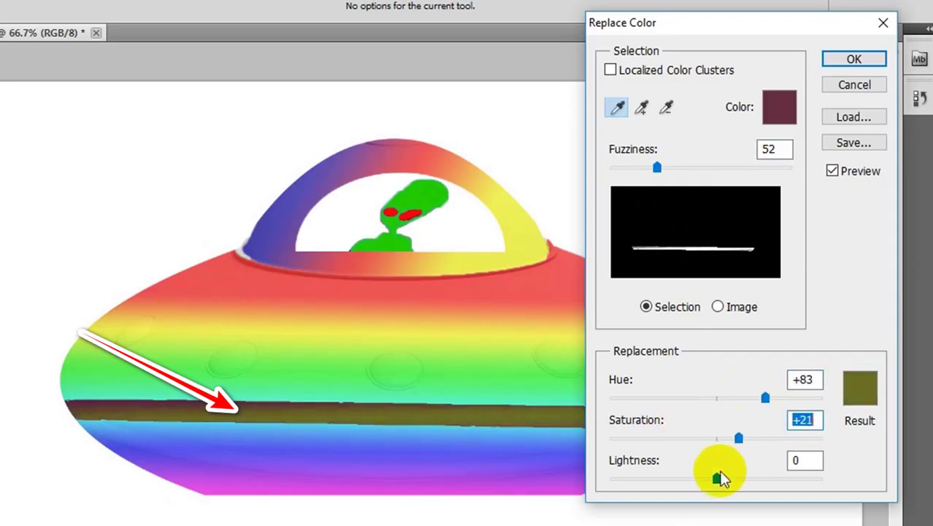
{"action": "left_click_drag", "start_coordinate": [717, 480], "coordinate": [735, 480]}
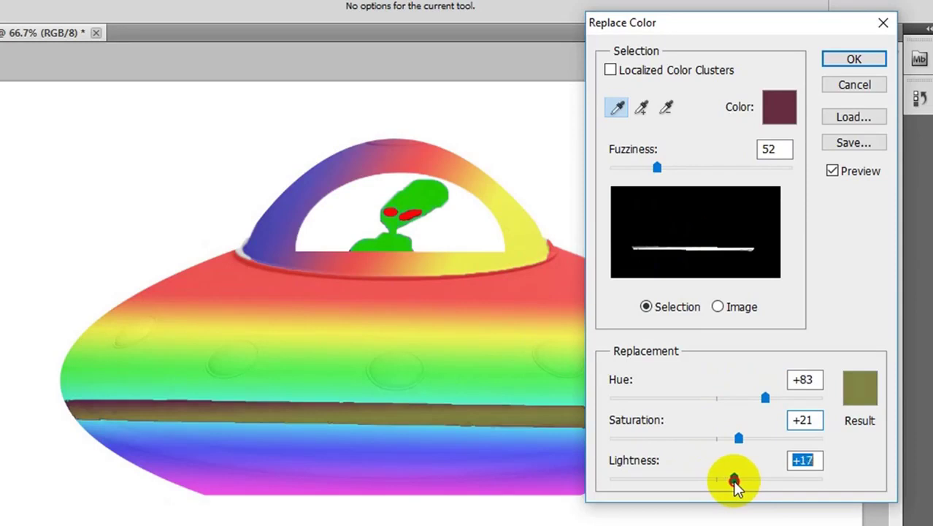
{"action": "left_click", "coordinate": [845, 60]}
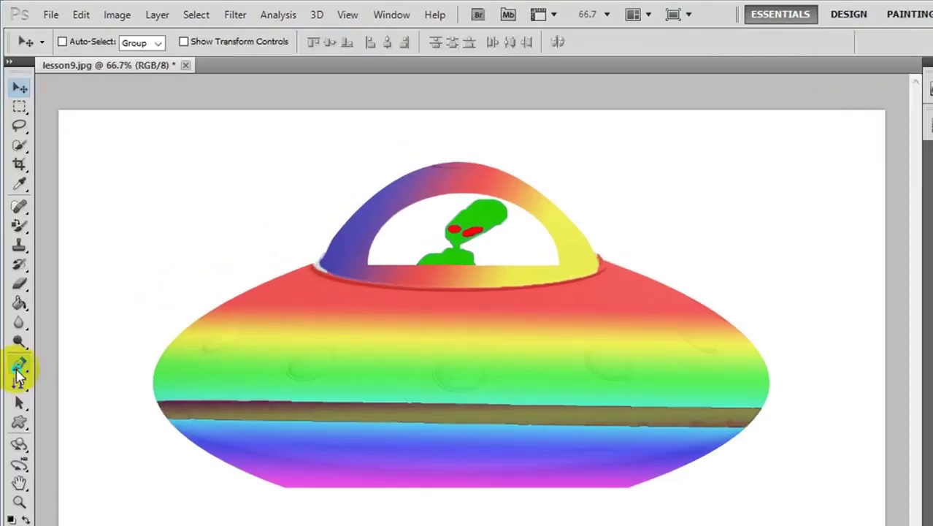
Set the Pen tool to Paths mode and draw a curved segment over the UFO's dome
{"action": "left_click", "coordinate": [18, 371]}
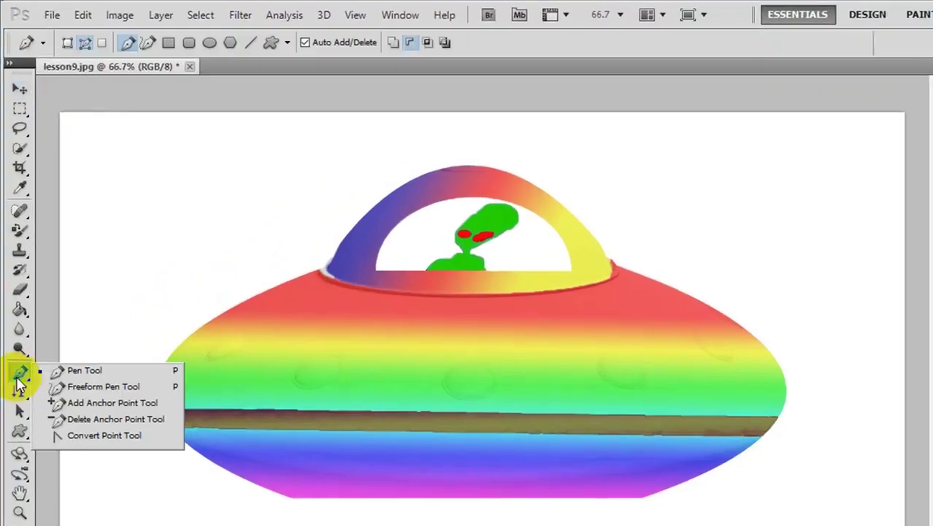
{"action": "left_click", "coordinate": [65, 371]}
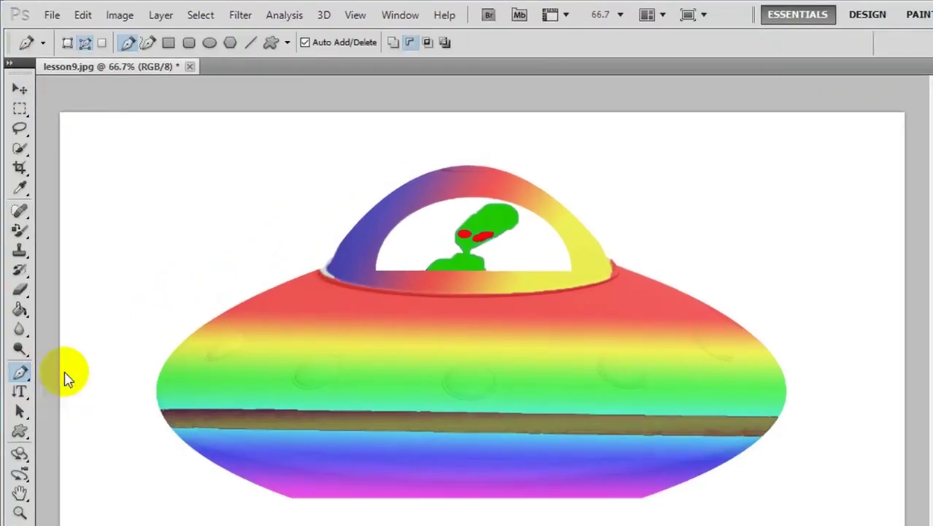
{"action": "left_click", "coordinate": [84, 42]}
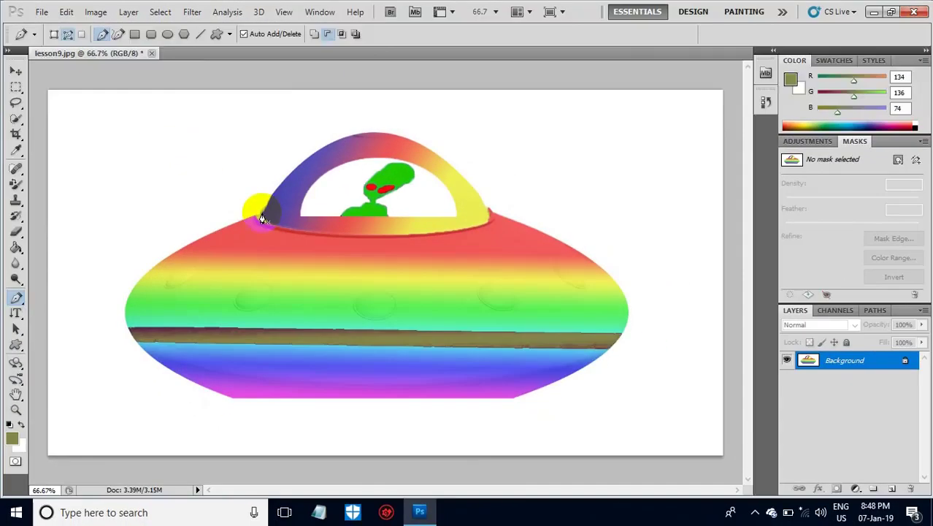
{"action": "left_click", "coordinate": [263, 216]}
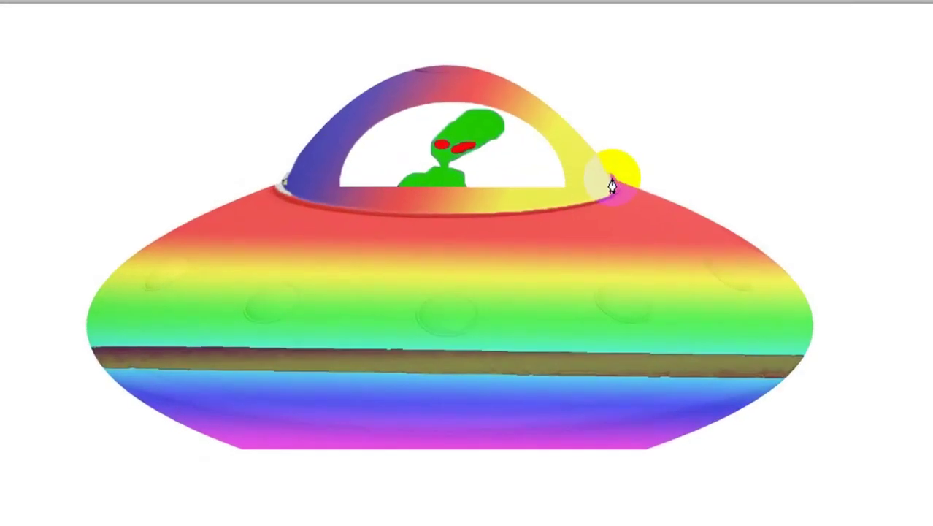
{"action": "left_click", "coordinate": [611, 180]}
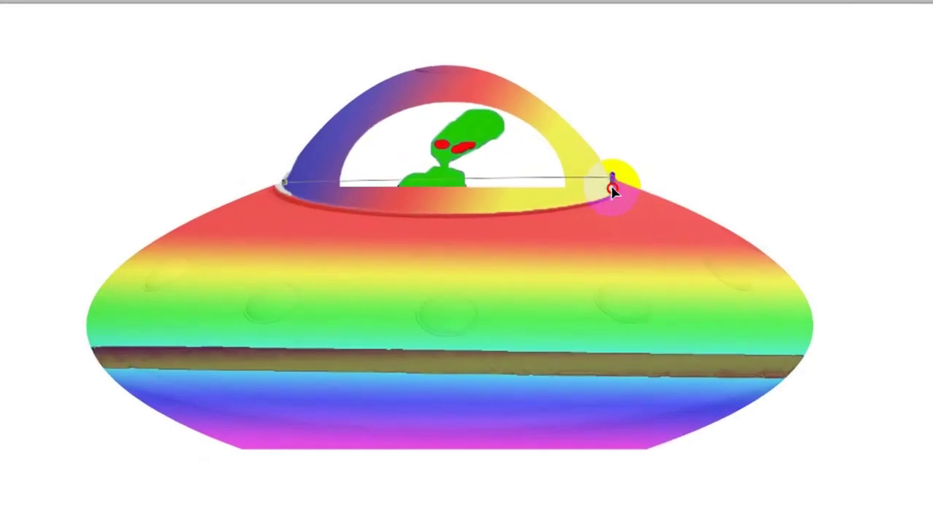
{"action": "mouse_move", "coordinate": [611, 181]}
{"action": "left_mouse_down"}
{"action": "mouse_move", "coordinate": [693, 345]}
{"action": "mouse_move", "coordinate": [864, 428]}
{"action": "mouse_move", "coordinate": [796, 435]}
{"action": "left_mouse_up"}
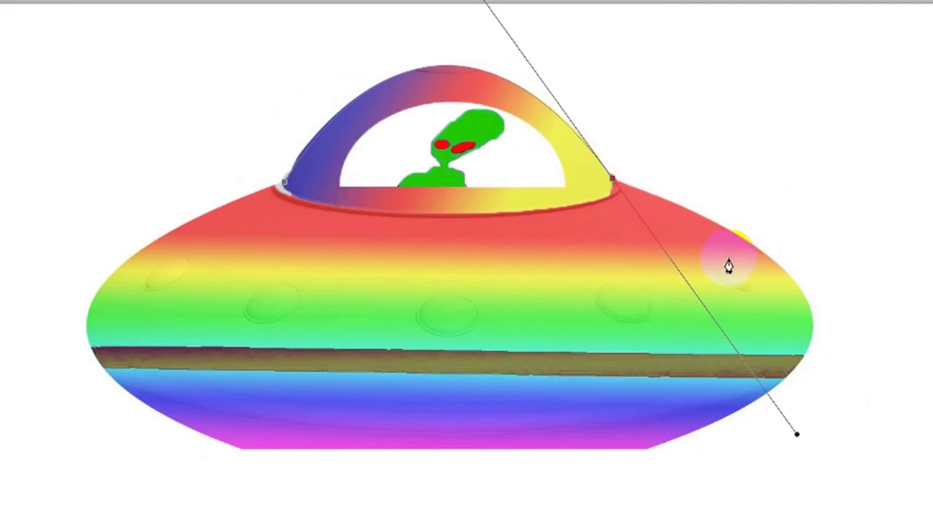
{"action": "left_click", "coordinate": [613, 181], "text": "alt"}
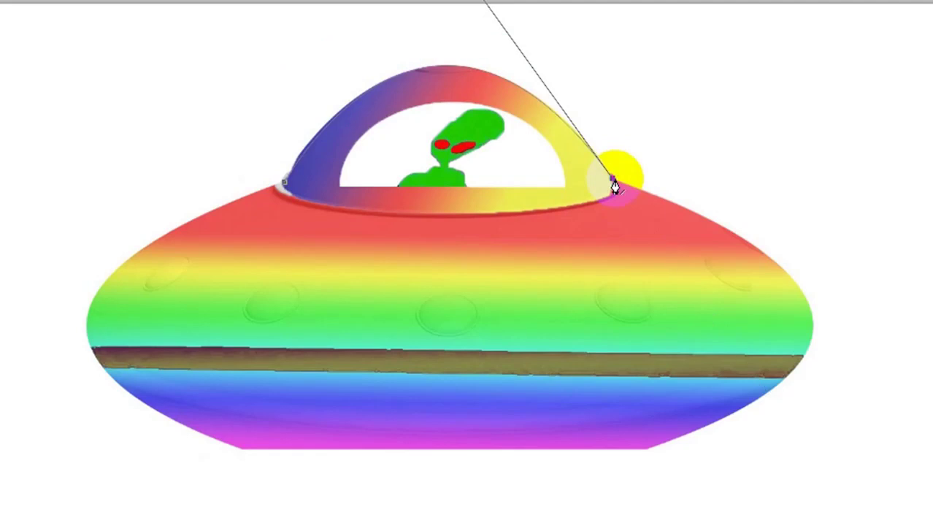
Continue the path around the saucer's lower edge and close it with a curved segment
{"action": "left_click", "coordinate": [646, 451]}
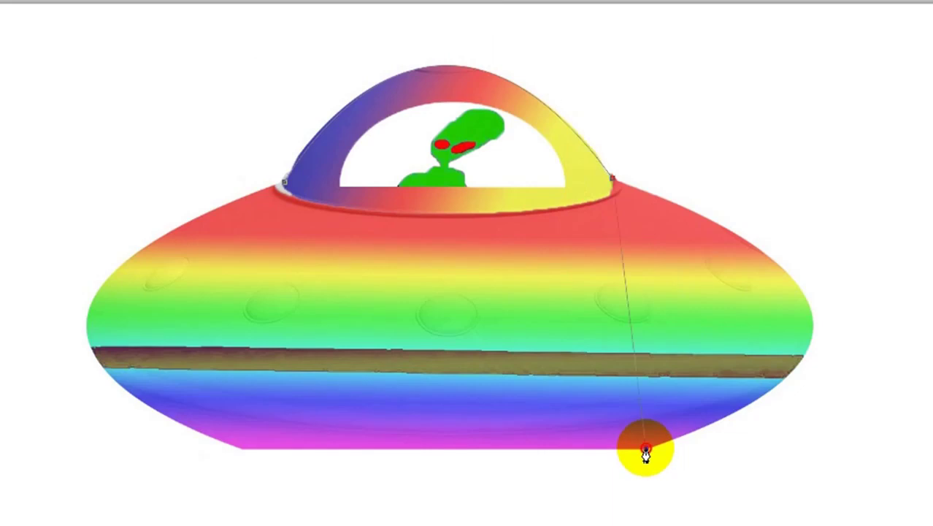
{"action": "mouse_move", "coordinate": [645, 452]}
{"action": "left_mouse_down"}
{"action": "mouse_move", "coordinate": [457, 500]}
{"action": "mouse_move", "coordinate": [266, 524]}
{"action": "left_mouse_up"}
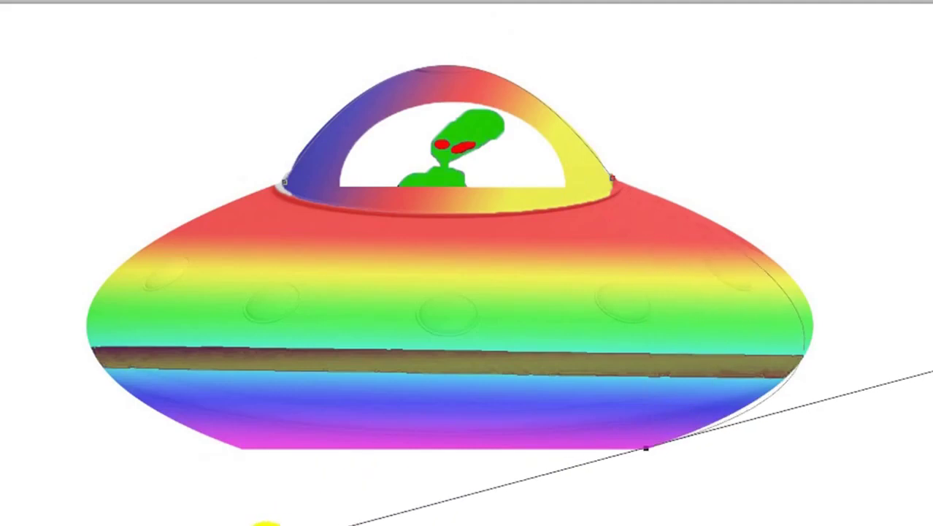
{"action": "left_click_drag", "start_coordinate": [267, 524], "coordinate": [415, 525]}
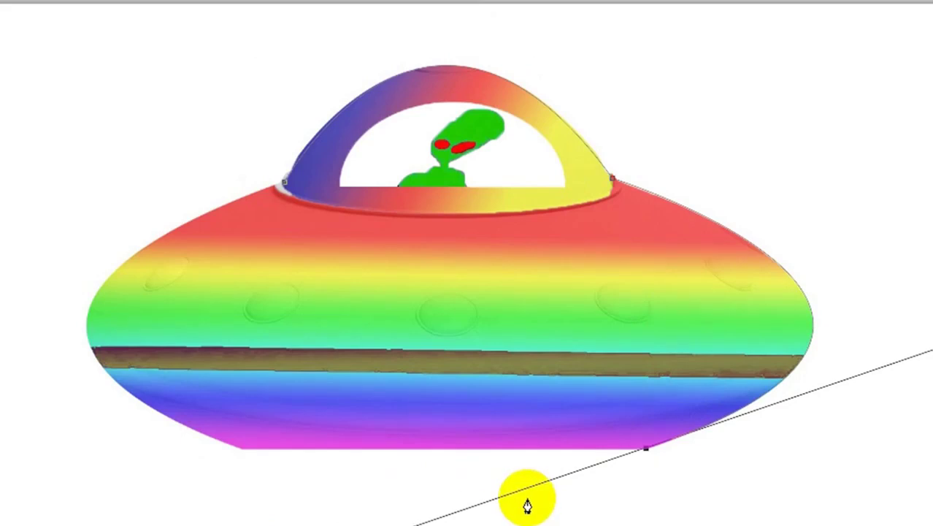
{"action": "left_click", "coordinate": [630, 464]}
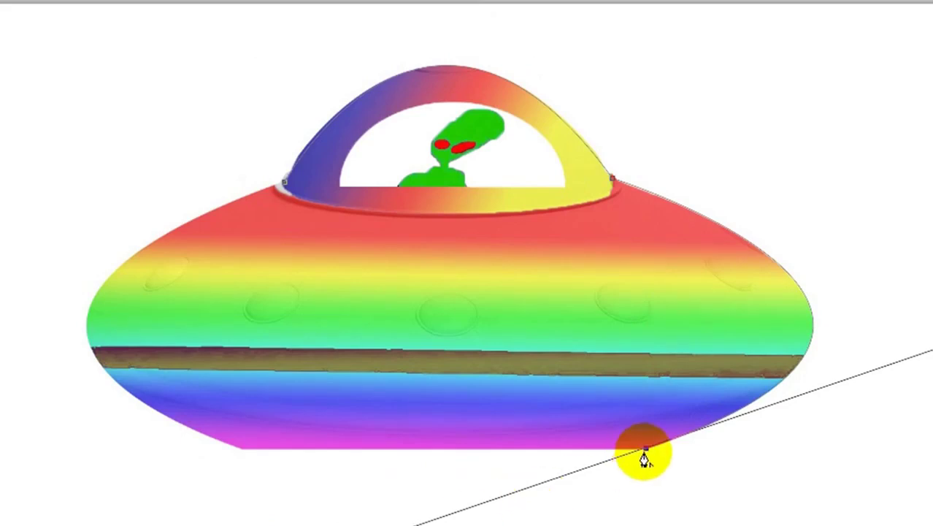
{"action": "left_click_drag", "start_coordinate": [645, 458], "coordinate": [629, 466]}
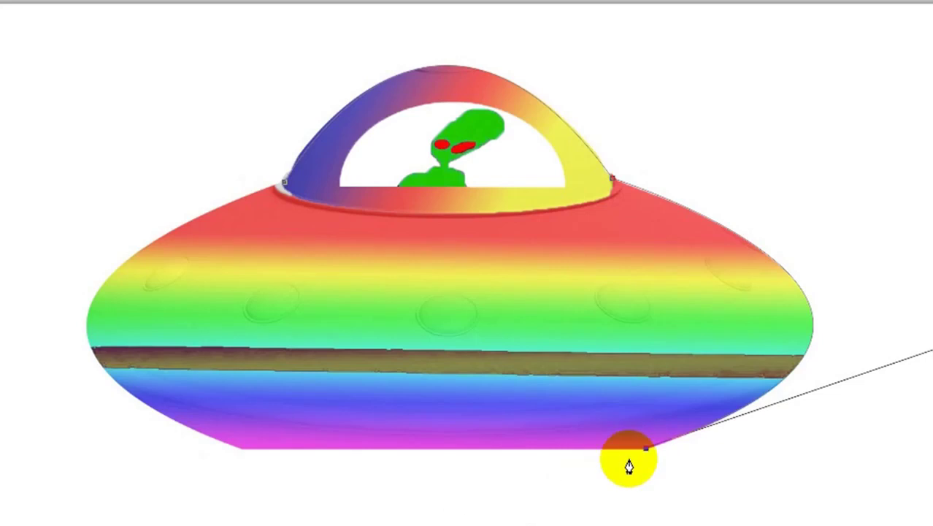
{"action": "left_click", "coordinate": [244, 449]}
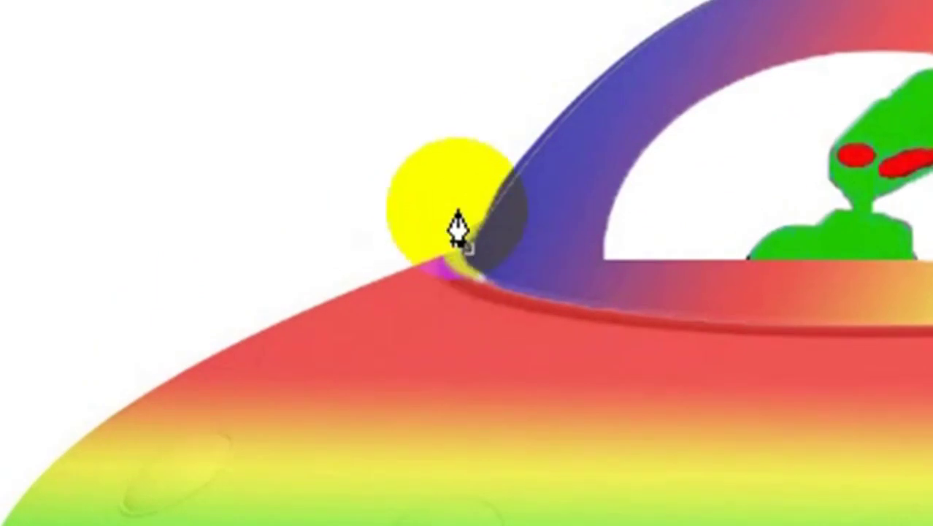
{"action": "left_click", "coordinate": [466, 249]}
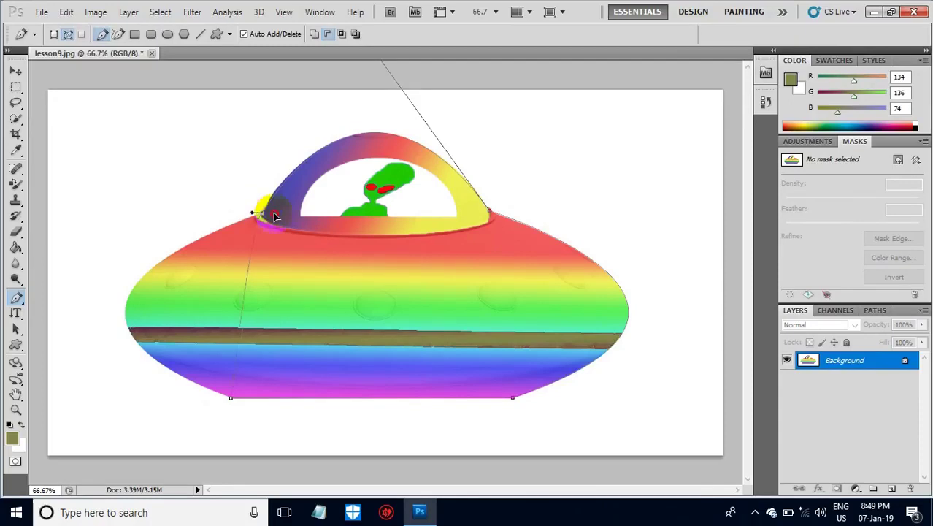
{"action": "mouse_move", "coordinate": [275, 216]}
{"action": "left_mouse_down"}
{"action": "mouse_move", "coordinate": [482, 155]}
{"action": "mouse_move", "coordinate": [548, 109]}
{"action": "left_mouse_up"}
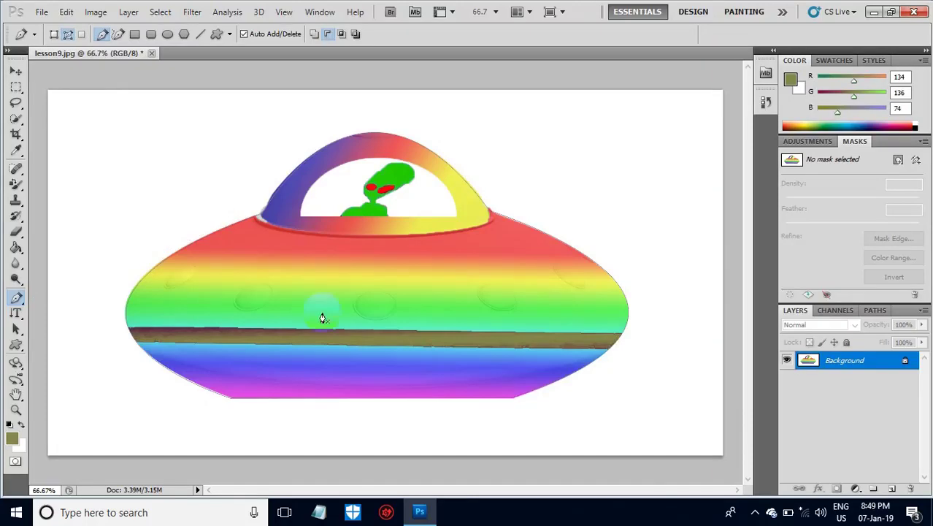
Load the traced UFO work path as a selection from the Paths panel
{"action": "left_click", "coordinate": [506, 244]}
{"action": "mouse_move", "coordinate": [506, 244]}
{"action": "left_mouse_down"}
{"action": "mouse_move", "coordinate": [474, 265]}
{"action": "mouse_move", "coordinate": [521, 331]}
{"action": "left_mouse_up"}
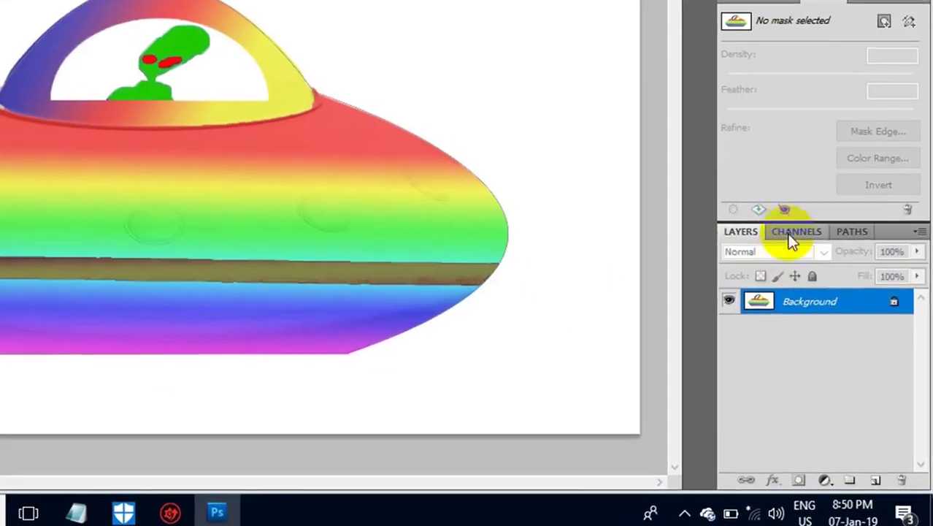
{"action": "left_click", "coordinate": [849, 234]}
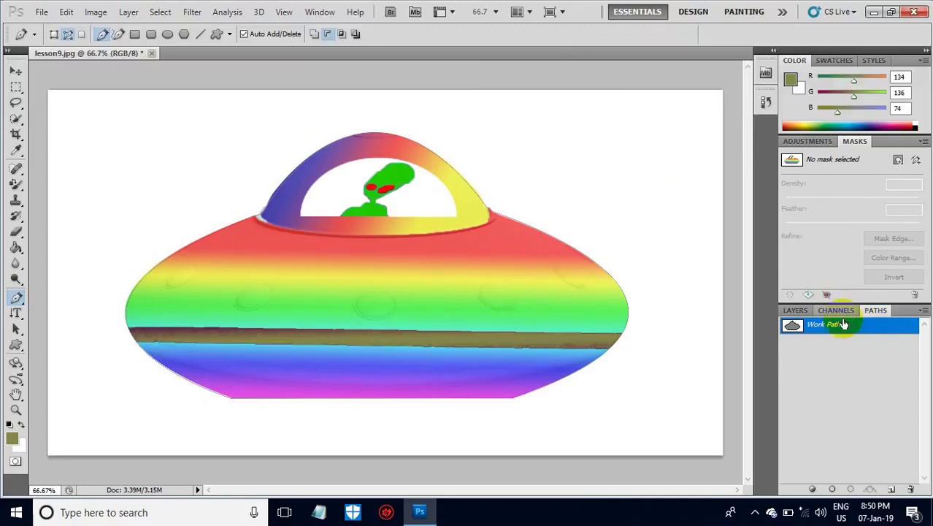
{"action": "left_click", "coordinate": [320, 13]}
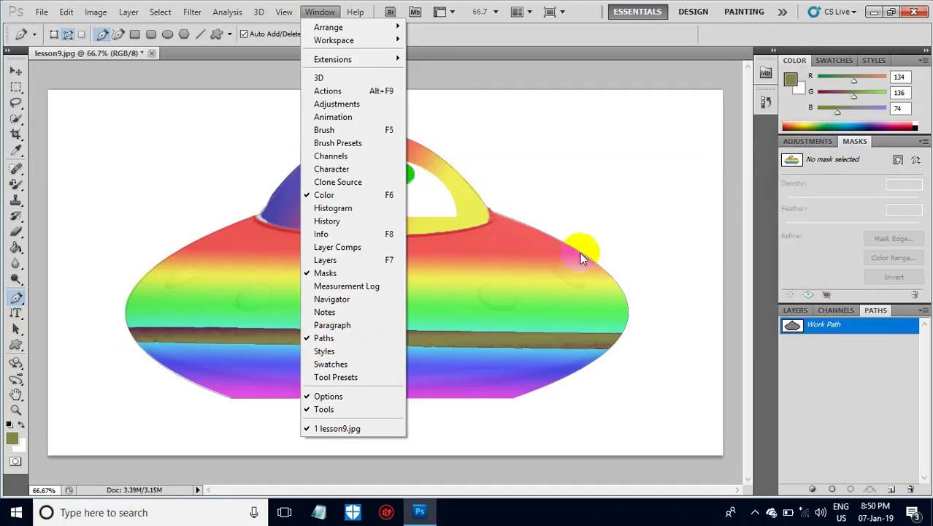
{"action": "left_click", "coordinate": [854, 328]}
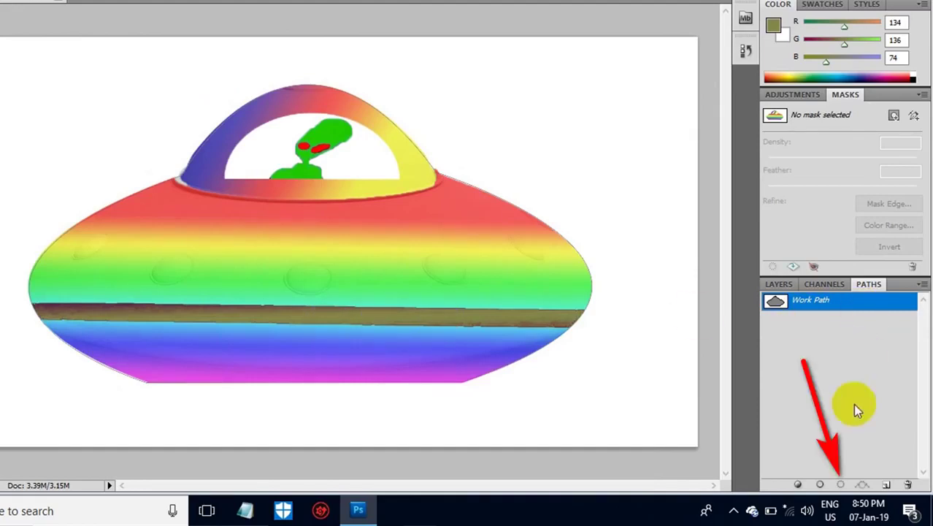
{"action": "left_click", "coordinate": [841, 486]}
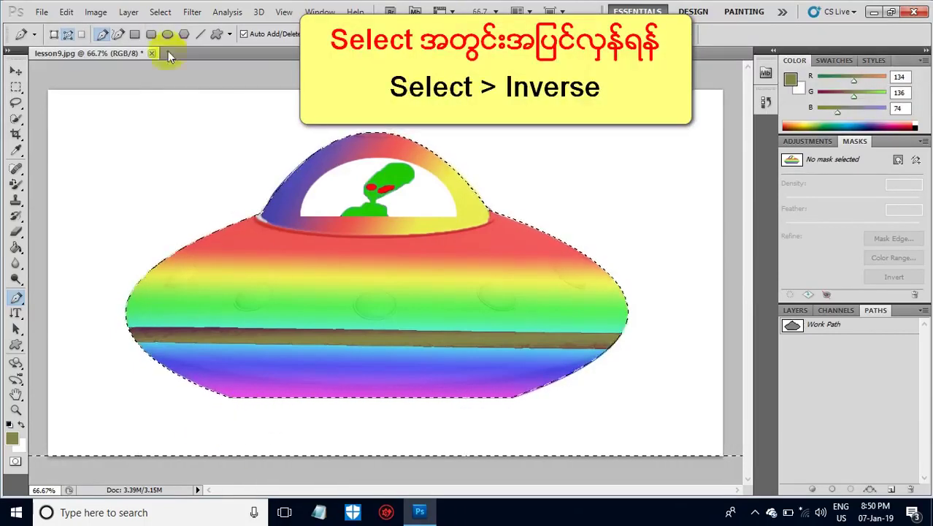
Inverse the UFO selection and make a new work path from it
{"action": "left_click", "coordinate": [161, 12]}
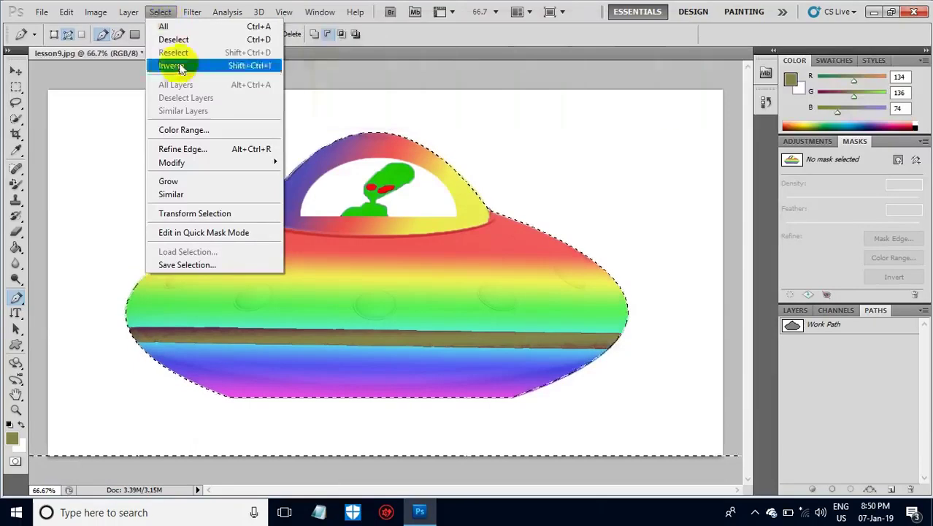
{"action": "left_click", "coordinate": [171, 65]}
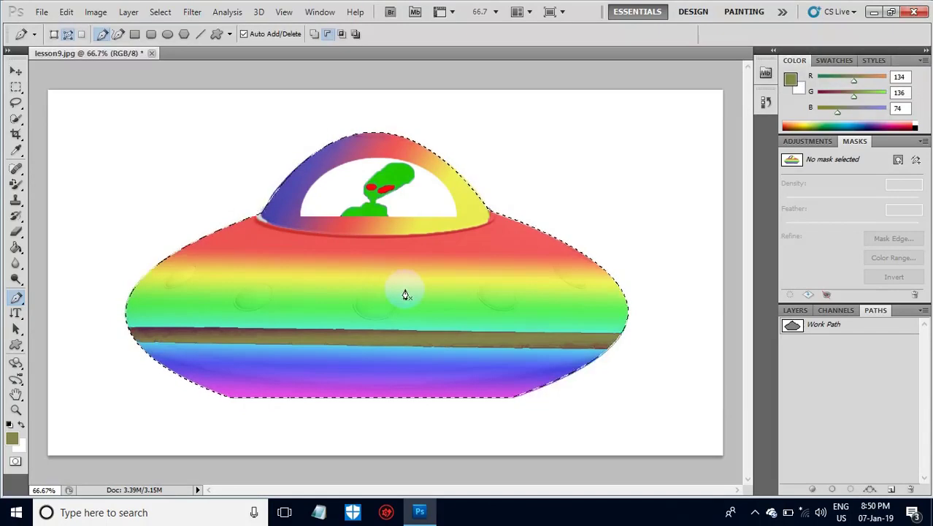
{"action": "left_click", "coordinate": [871, 489]}
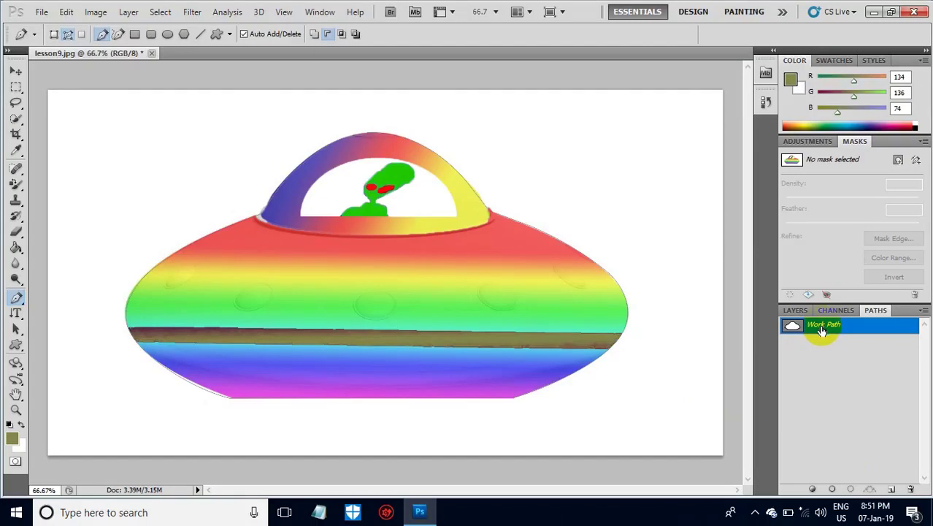
Save the work path under the name 0011
{"action": "double_click", "coordinate": [823, 329]}
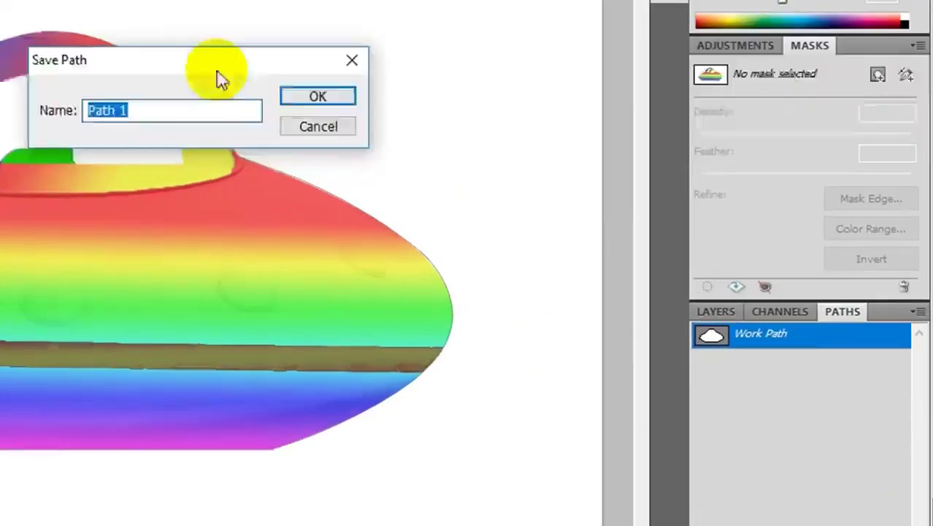
{"action": "left_click_drag", "start_coordinate": [564, 115], "coordinate": [646, 166]}
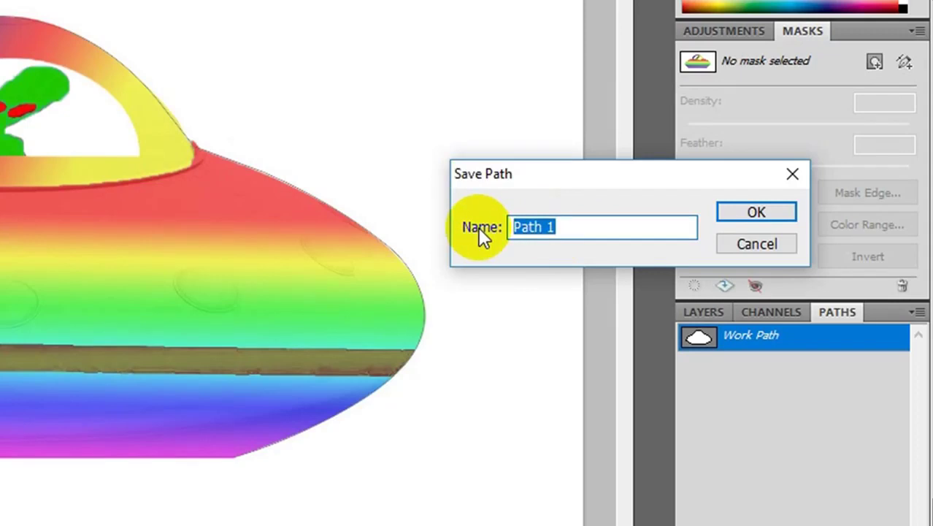
{"action": "type", "text": "0011"}
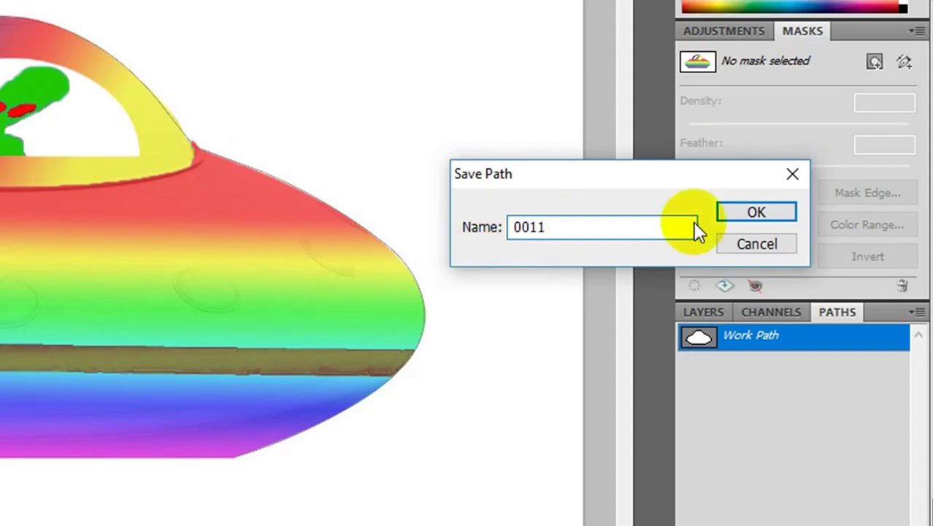
{"action": "left_click", "coordinate": [755, 212]}
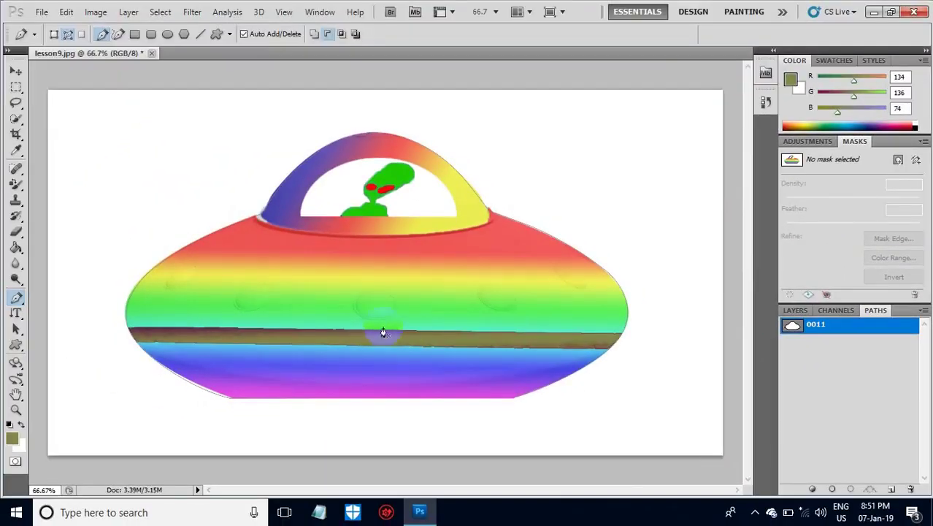
Select the empty window area inside the dome with a 34 px selection brush
{"action": "left_click", "coordinate": [15, 119]}
{"action": "left_click", "coordinate": [73, 119]}
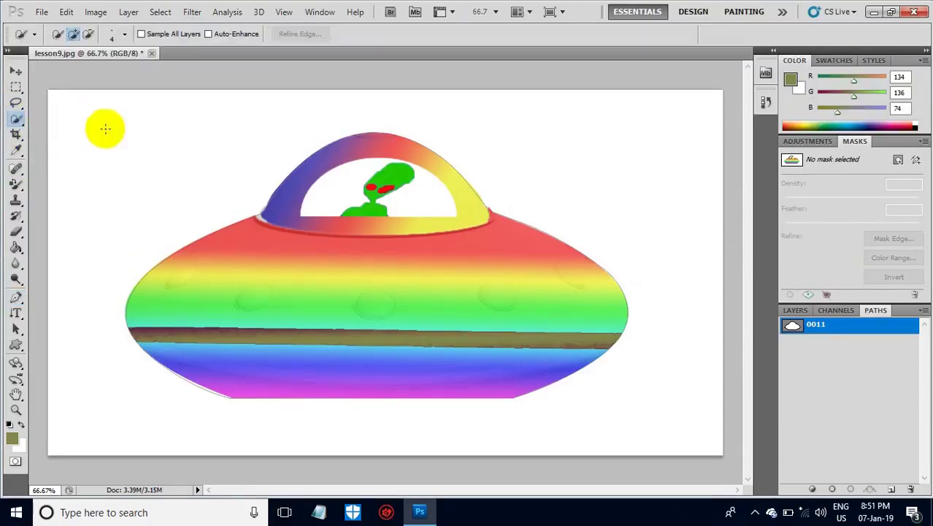
{"action": "left_click", "coordinate": [125, 35]}
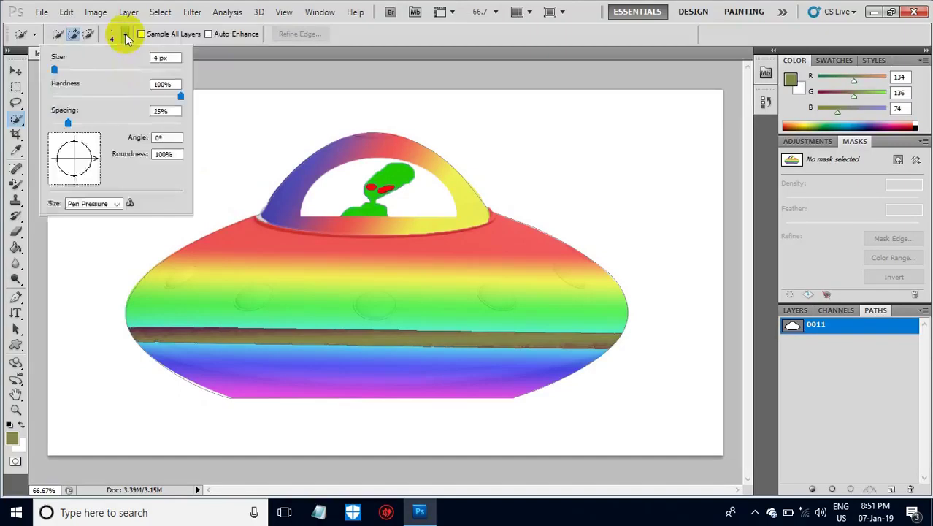
{"action": "left_click_drag", "start_coordinate": [55, 69], "coordinate": [74, 70]}
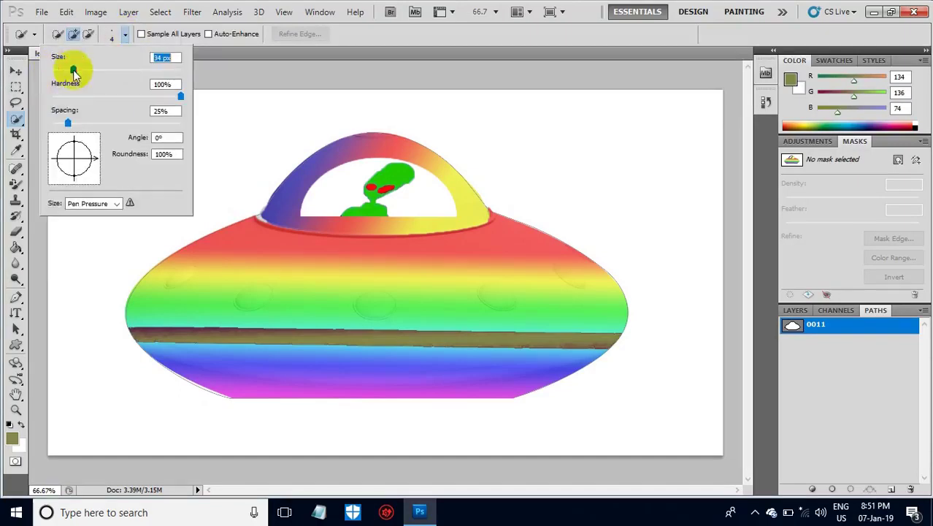
{"action": "left_click", "coordinate": [342, 197]}
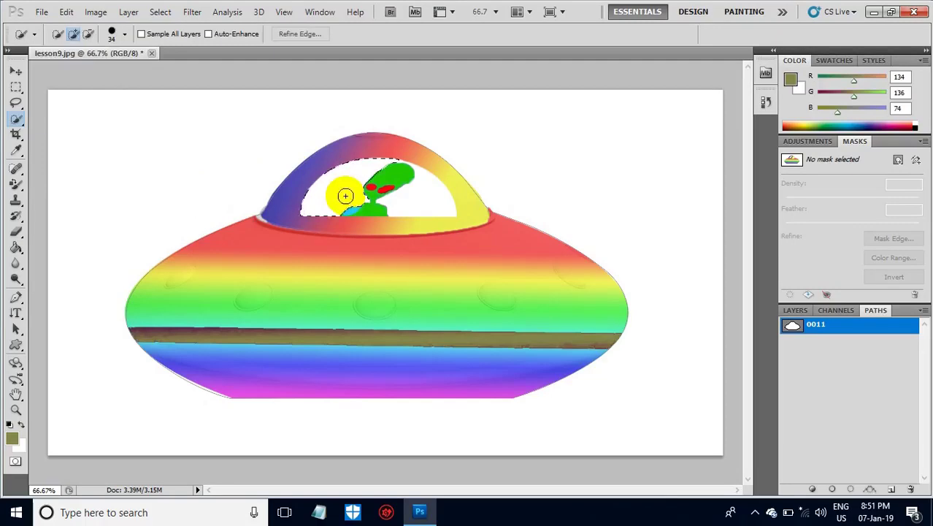
{"action": "mouse_move", "coordinate": [345, 196]}
{"action": "left_mouse_down"}
{"action": "mouse_move", "coordinate": [424, 195]}
{"action": "mouse_move", "coordinate": [346, 195]}
{"action": "mouse_move", "coordinate": [431, 172]}
{"action": "mouse_move", "coordinate": [349, 192]}
{"action": "left_mouse_up"}
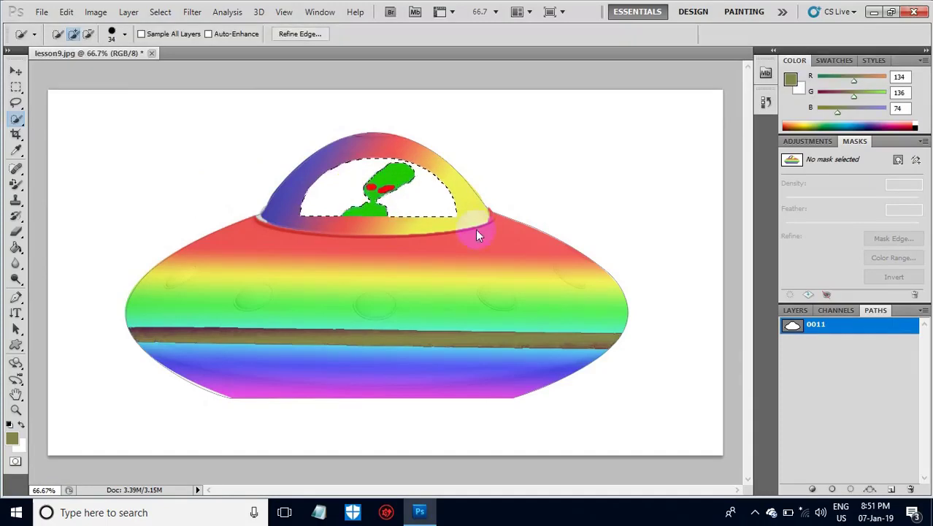
Make a work path from that selection and save it as path 1100
{"action": "left_click", "coordinate": [876, 311]}
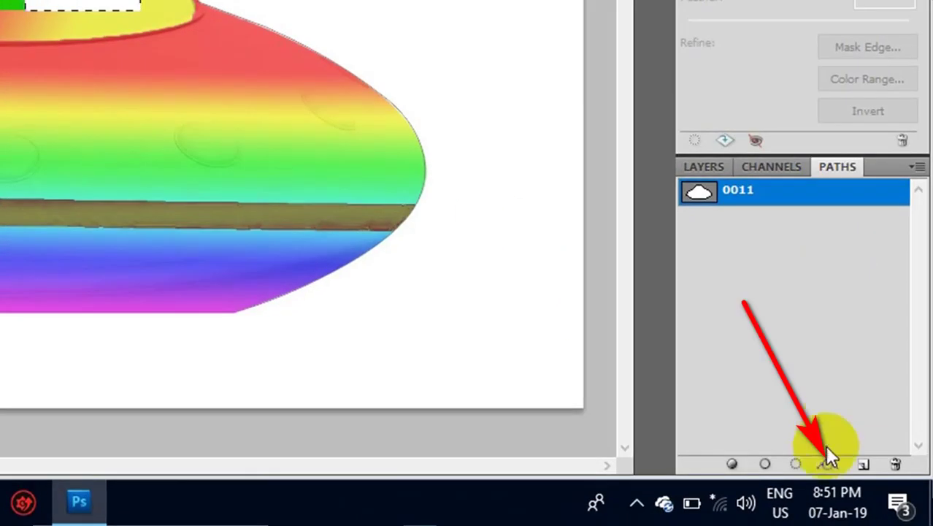
{"action": "left_click", "coordinate": [828, 466]}
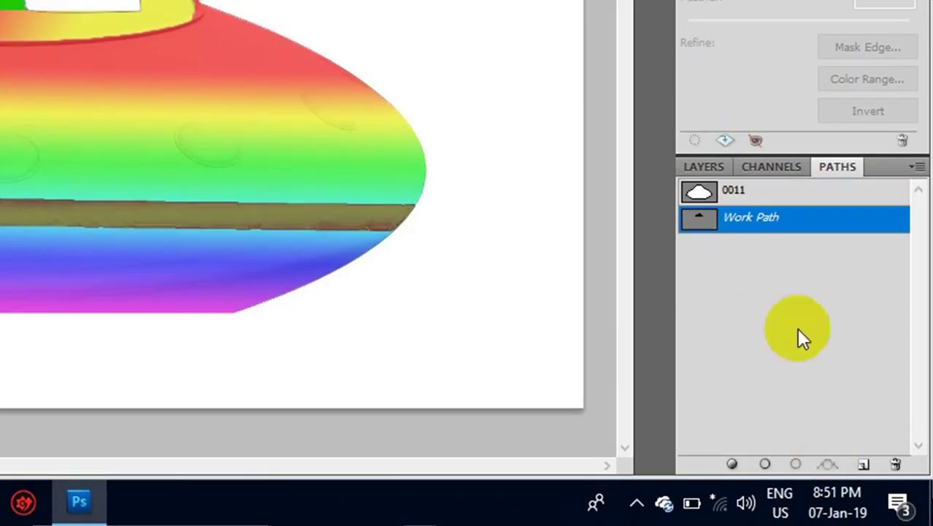
{"action": "double_click", "coordinate": [754, 223]}
{"action": "type", "text": "1100"}
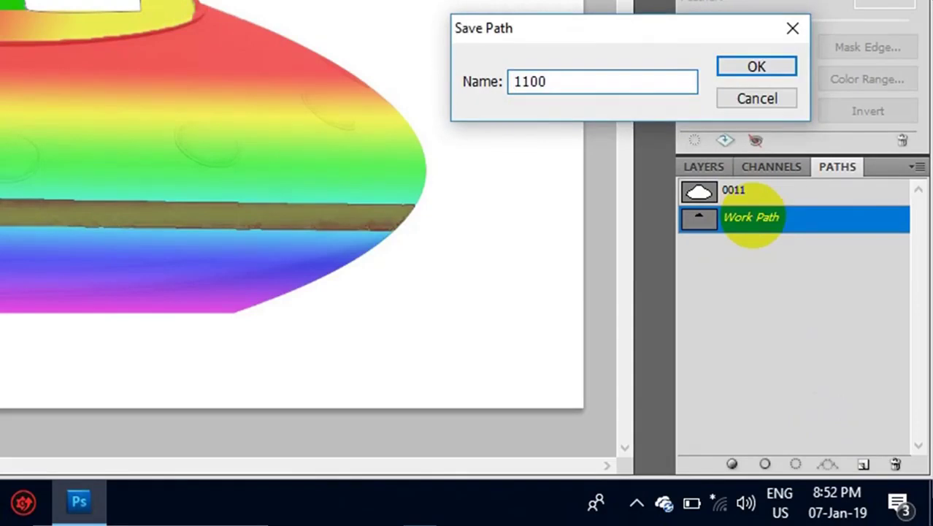
{"action": "key", "text": "Return"}
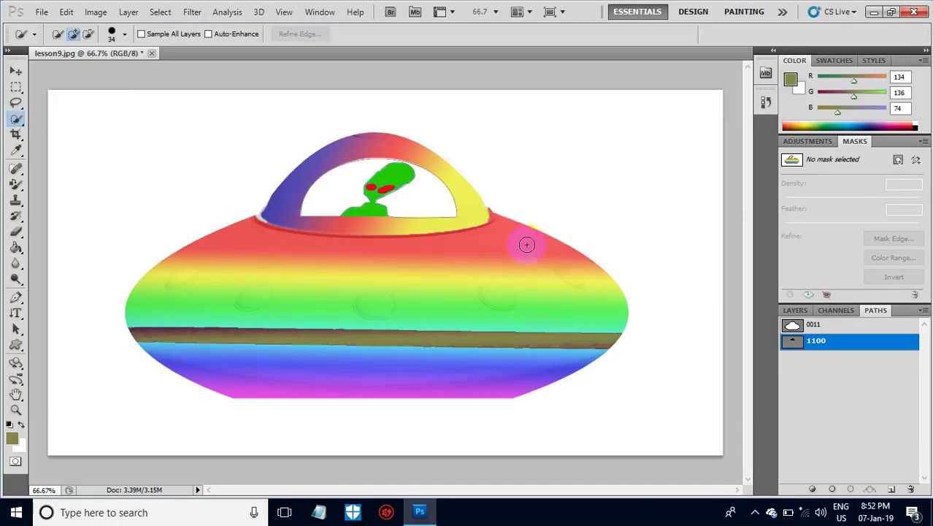
Make a new selection from path 0011 with a 0-pixel feather radius
{"action": "left_click", "coordinate": [797, 311]}
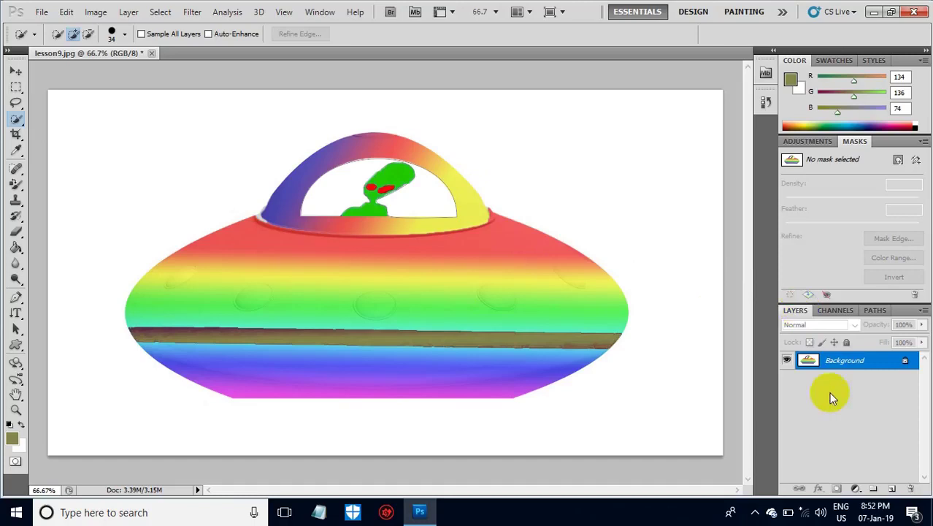
{"action": "left_click", "coordinate": [874, 311]}
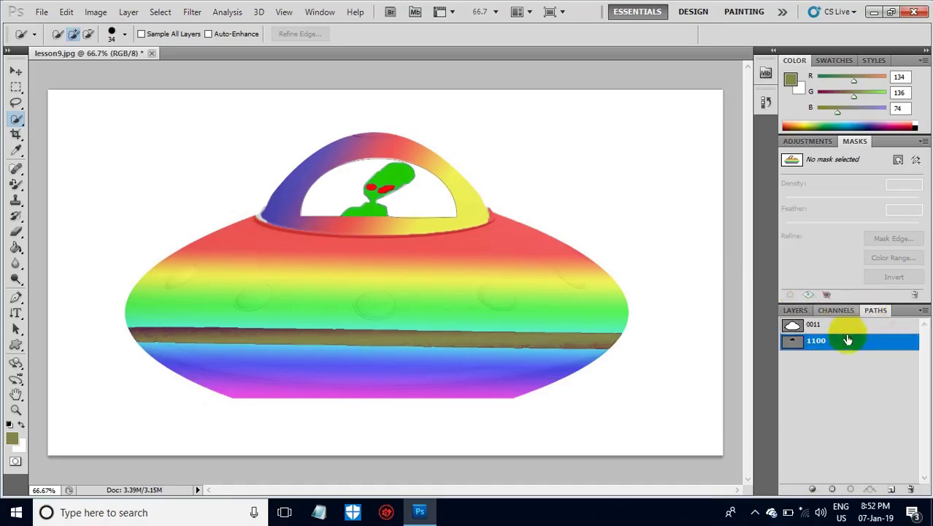
{"action": "left_click", "coordinate": [829, 326]}
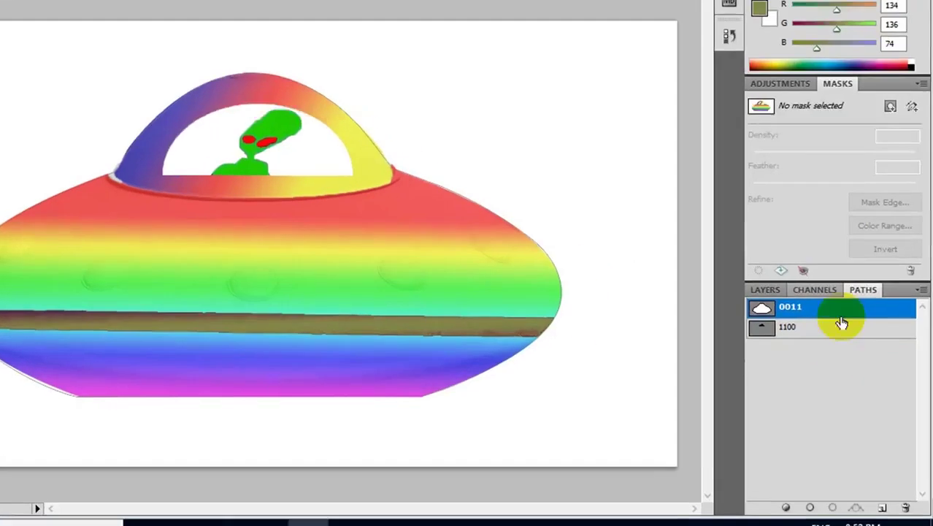
{"action": "right_click", "coordinate": [842, 310]}
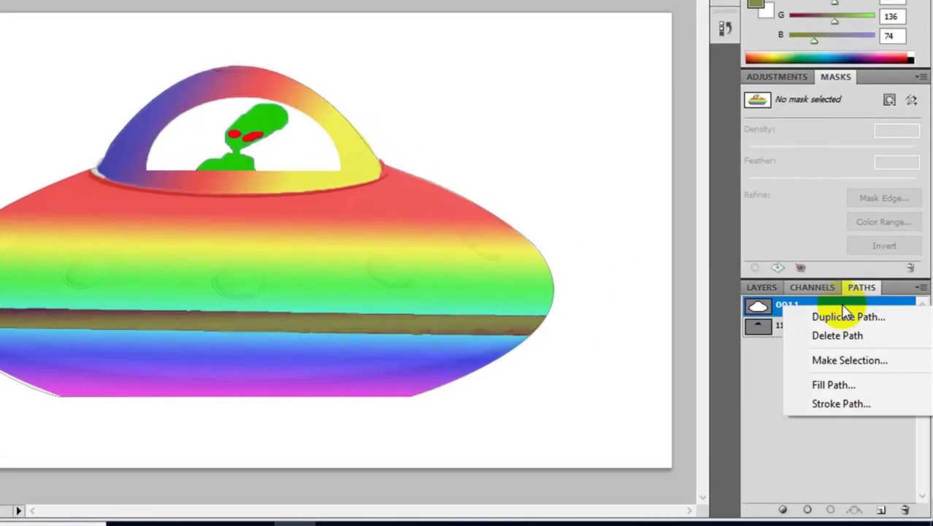
{"action": "left_click", "coordinate": [845, 361]}
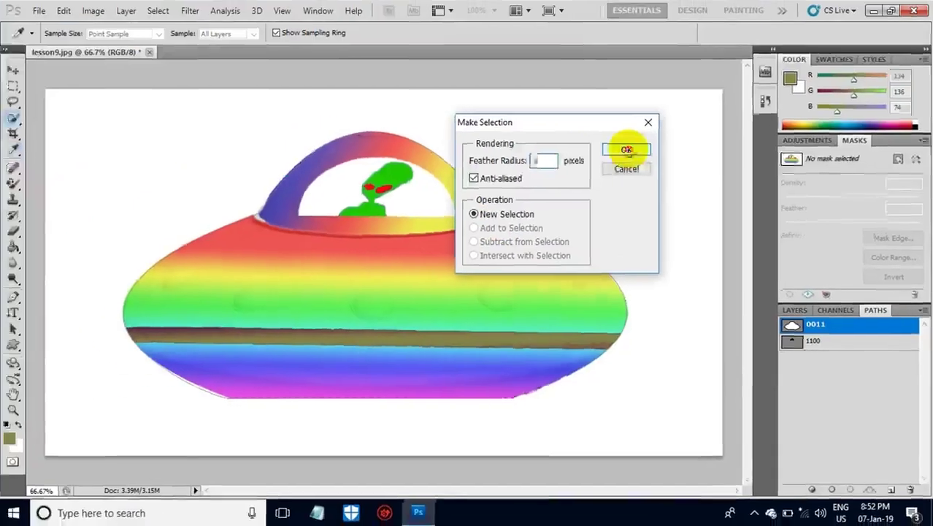
{"action": "left_click", "coordinate": [626, 148]}
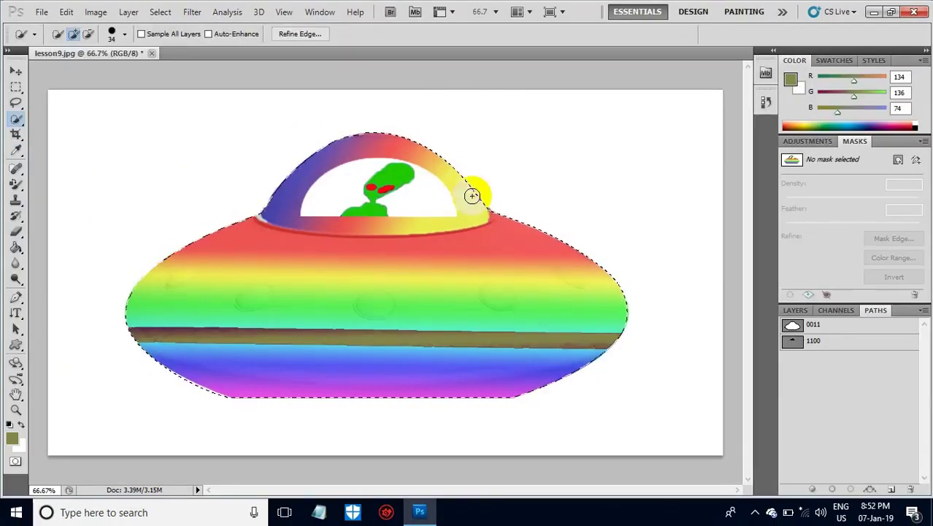
Load path 1100 as a selection in Subtract from Selection mode, cutting the cockpit window from the UFO
{"action": "left_click", "coordinate": [835, 345]}
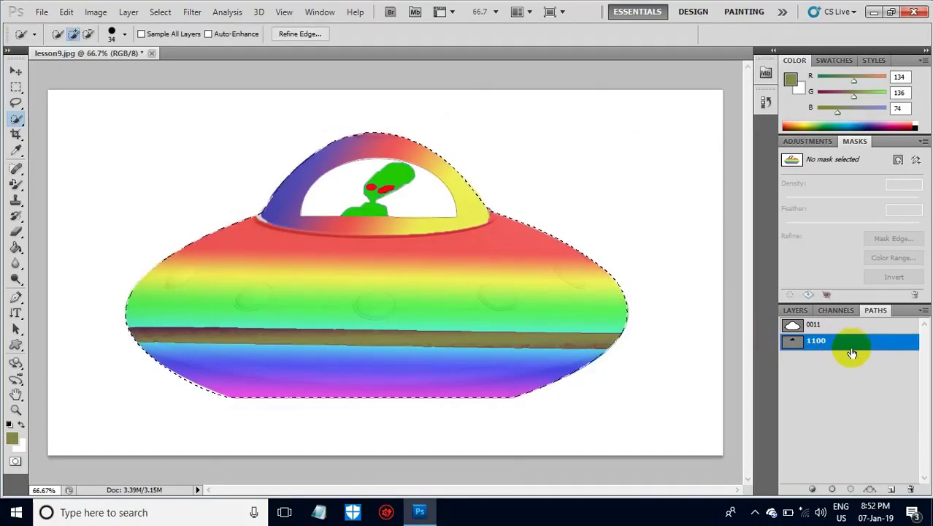
{"action": "right_click", "coordinate": [870, 344]}
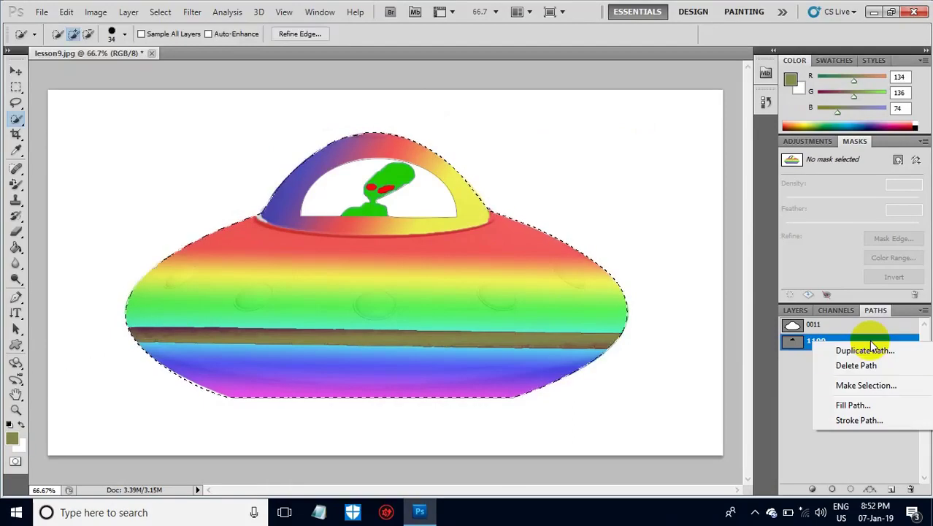
{"action": "left_click", "coordinate": [858, 385]}
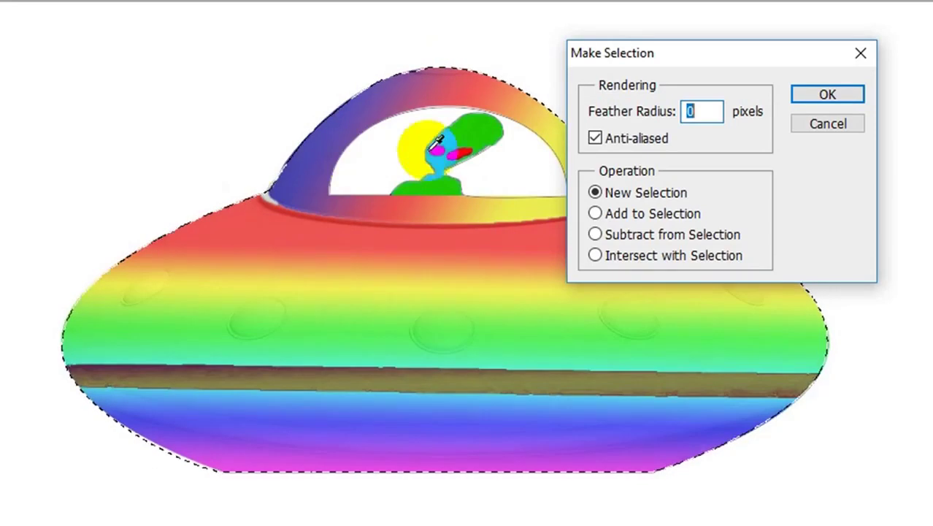
{"action": "left_click", "coordinate": [596, 235]}
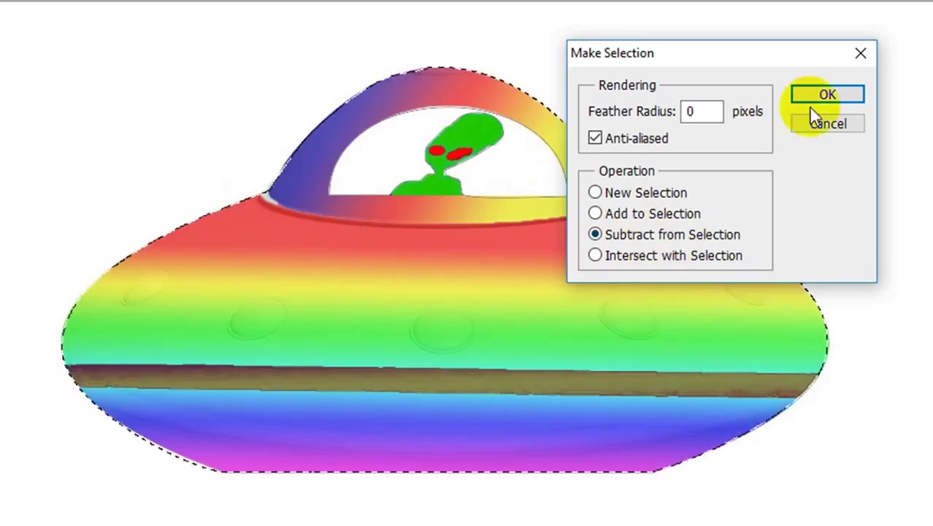
{"action": "left_click", "coordinate": [826, 95]}
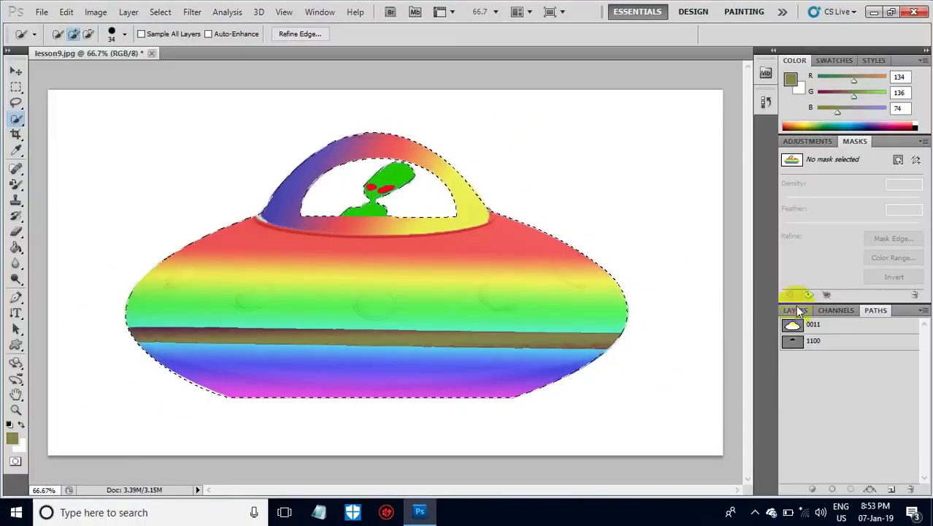
Copy the UFO selection onto a new Layer 1 with Layer via Copy and hide the Background
{"action": "left_click", "coordinate": [797, 312]}
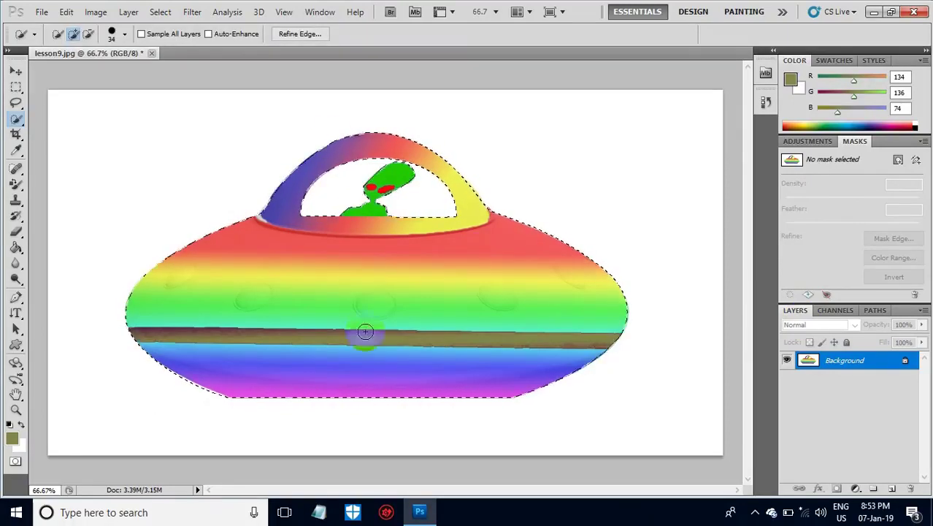
{"action": "left_click", "coordinate": [504, 216]}
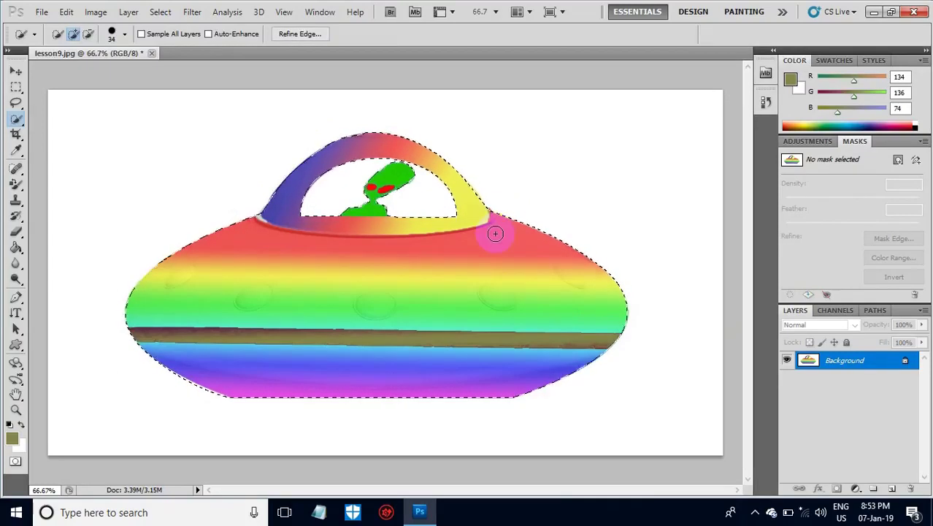
{"action": "left_click", "coordinate": [128, 13]}
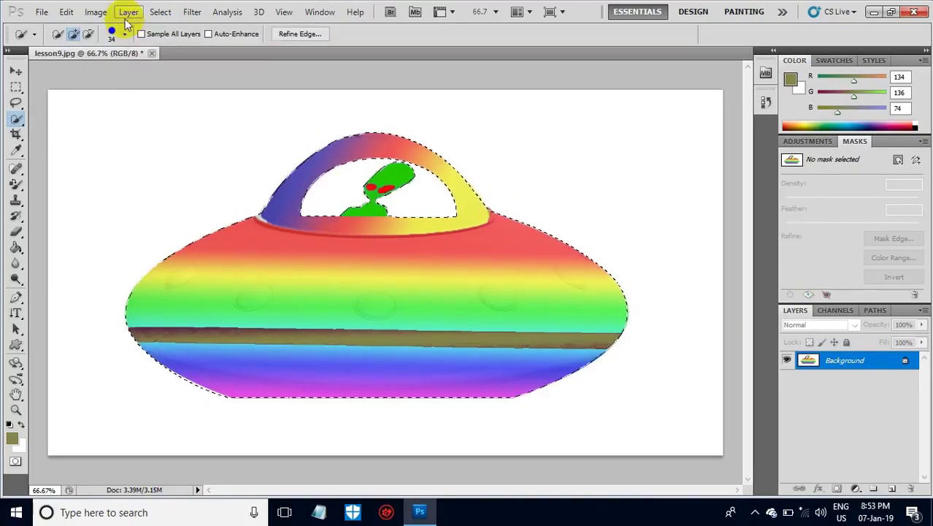
{"action": "mouse_move", "coordinate": [136, 27]}
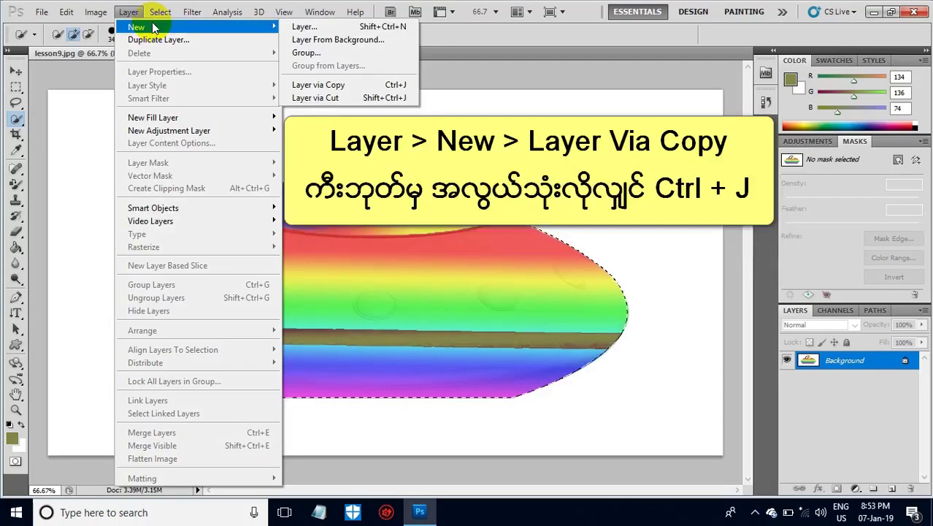
{"action": "left_click", "coordinate": [261, 24]}
{"action": "left_click", "coordinate": [268, 24]}
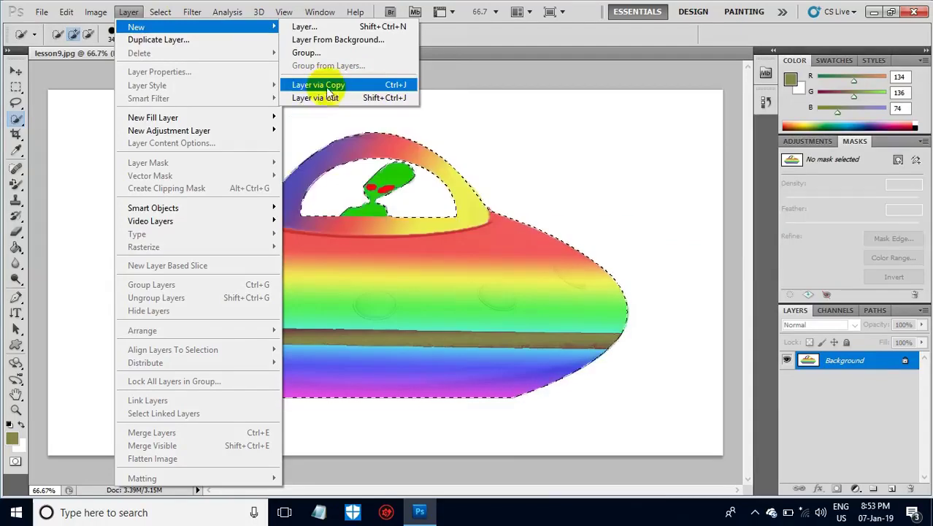
{"action": "left_click", "coordinate": [332, 86]}
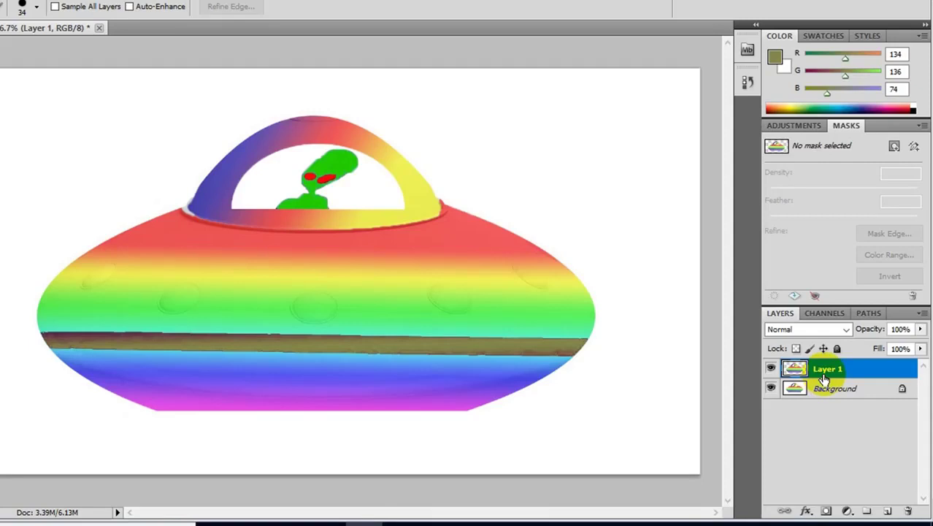
{"action": "left_click", "coordinate": [771, 389]}
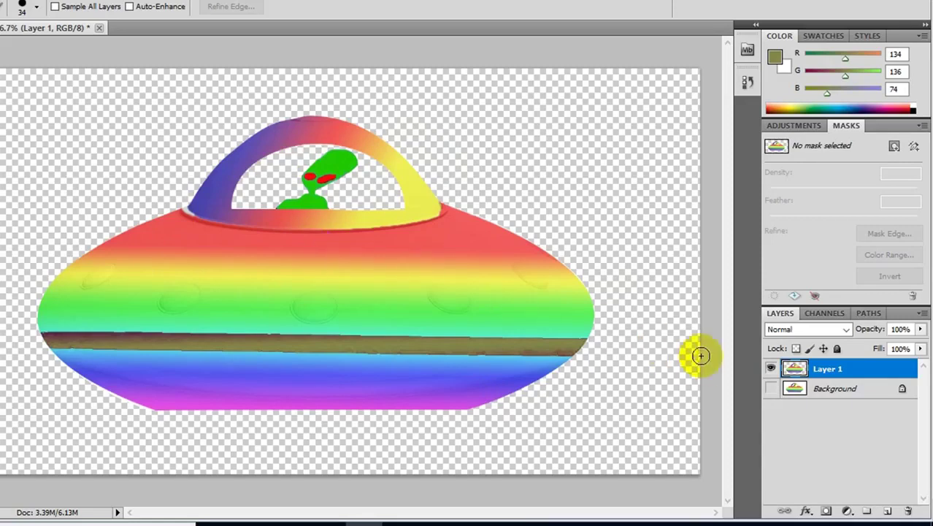
{"action": "left_click", "coordinate": [826, 389]}
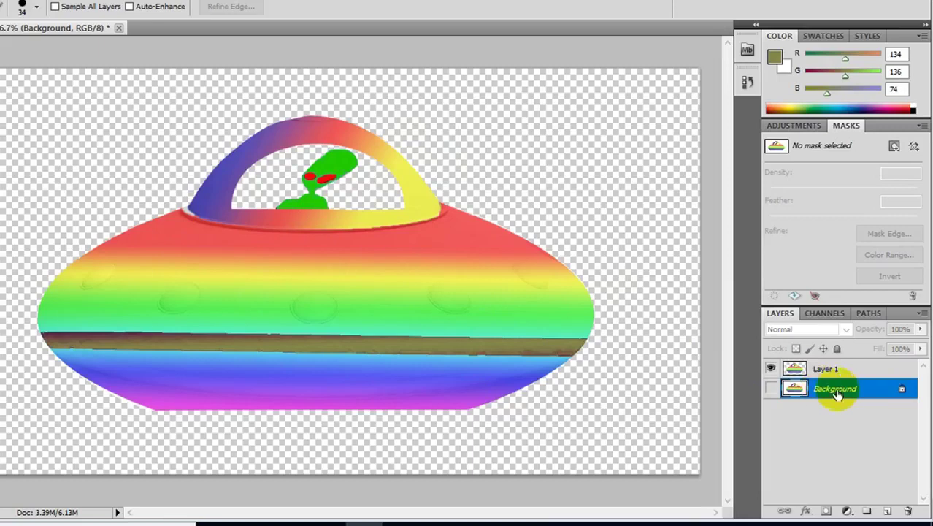
Unlock the Background as Layer 0 through the New Layer dialog, then add empty Layer 2
{"action": "double_click", "coordinate": [875, 391]}
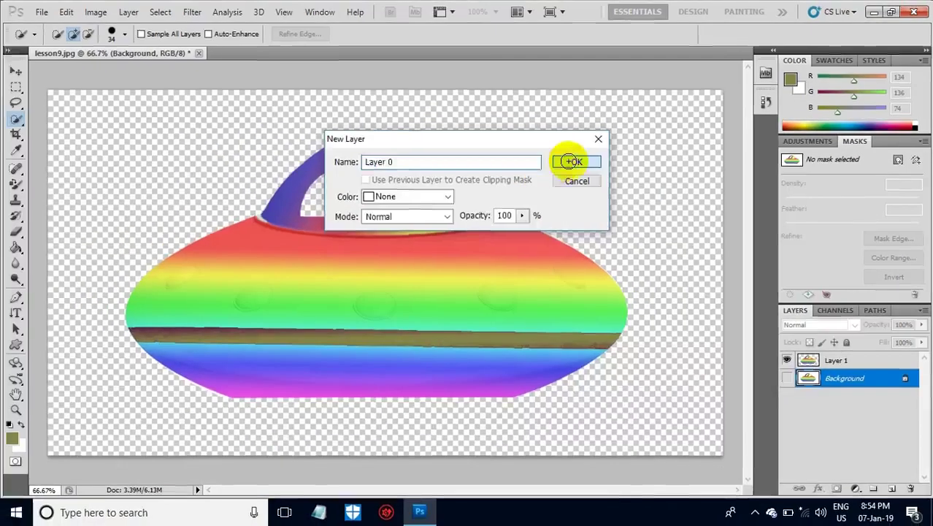
{"action": "left_click", "coordinate": [572, 161]}
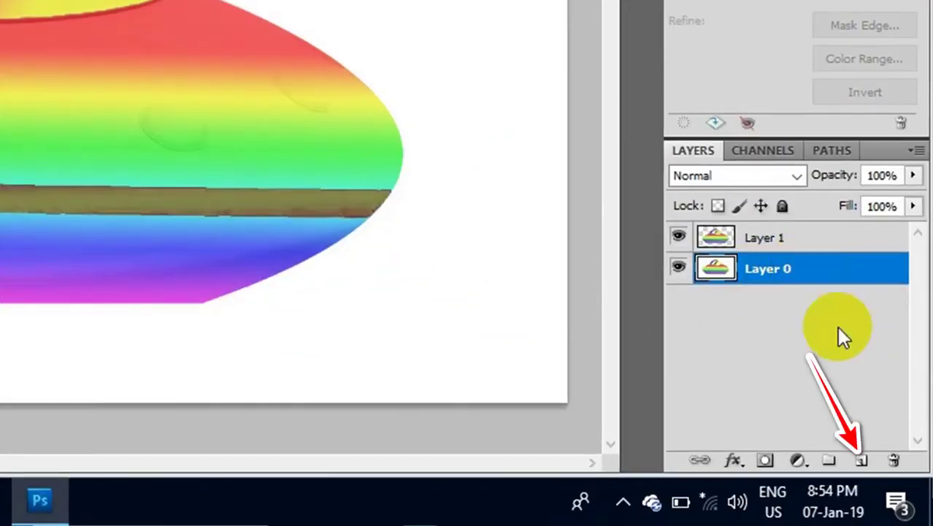
{"action": "left_click", "coordinate": [861, 461]}
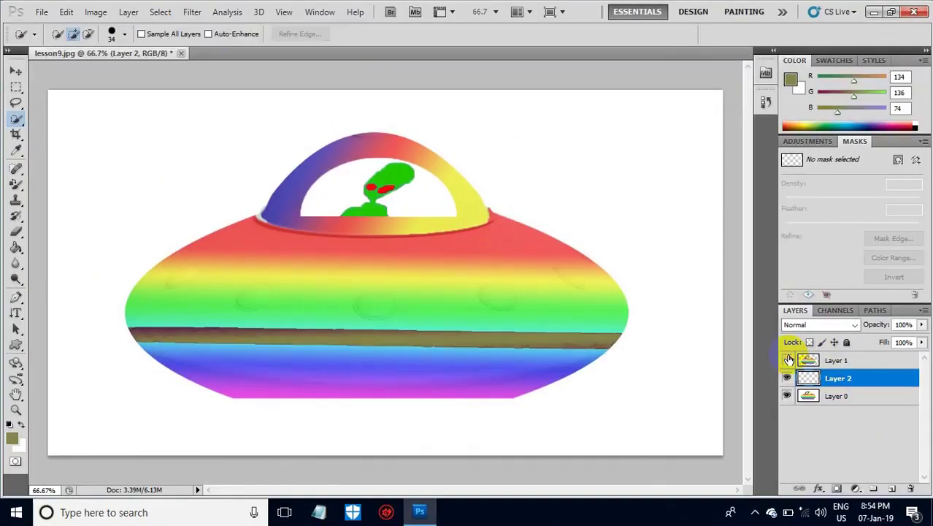
Hide Layer 0 and render green-and-white Clouds across Layer 2
{"action": "left_click", "coordinate": [787, 397]}
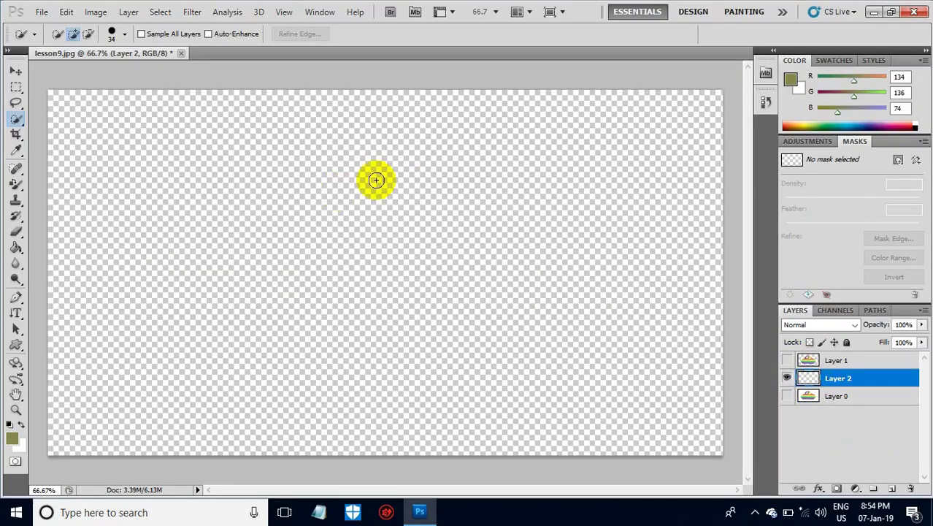
{"action": "left_click", "coordinate": [192, 13]}
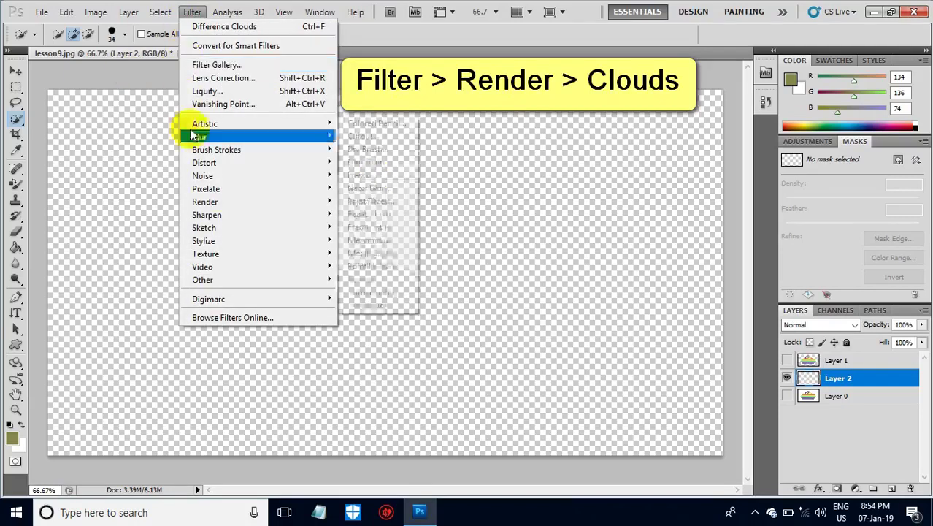
{"action": "mouse_move", "coordinate": [205, 202]}
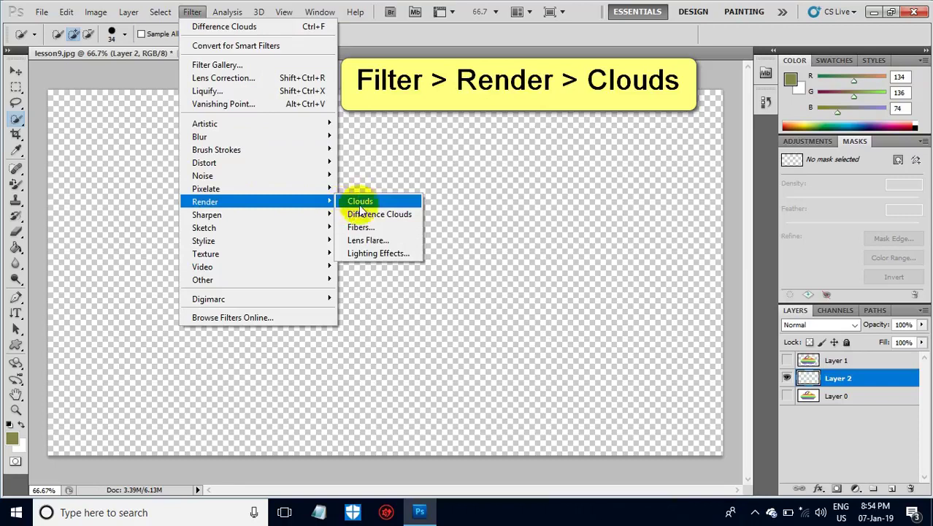
{"action": "left_click", "coordinate": [358, 201]}
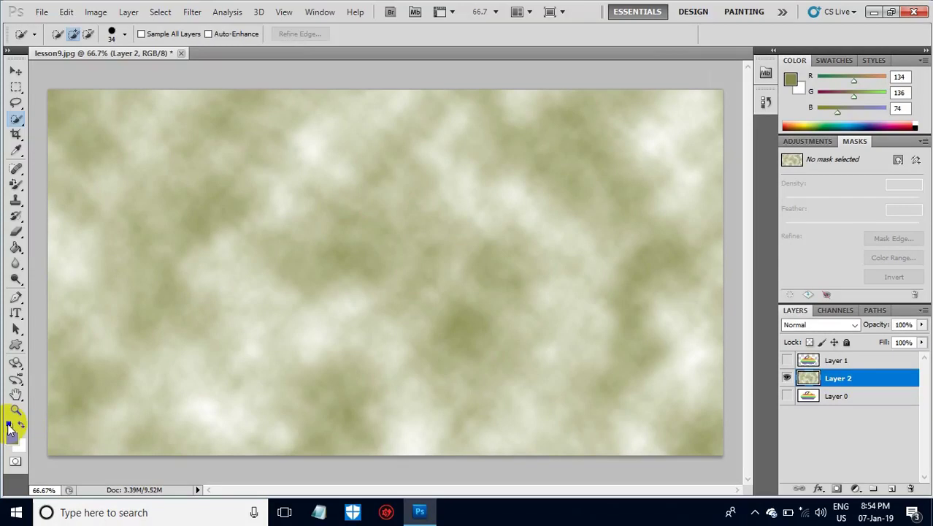
Reset the colours to default black and white and re-render the Layer 2 clouds in greyscale
{"action": "left_click", "coordinate": [10, 428]}
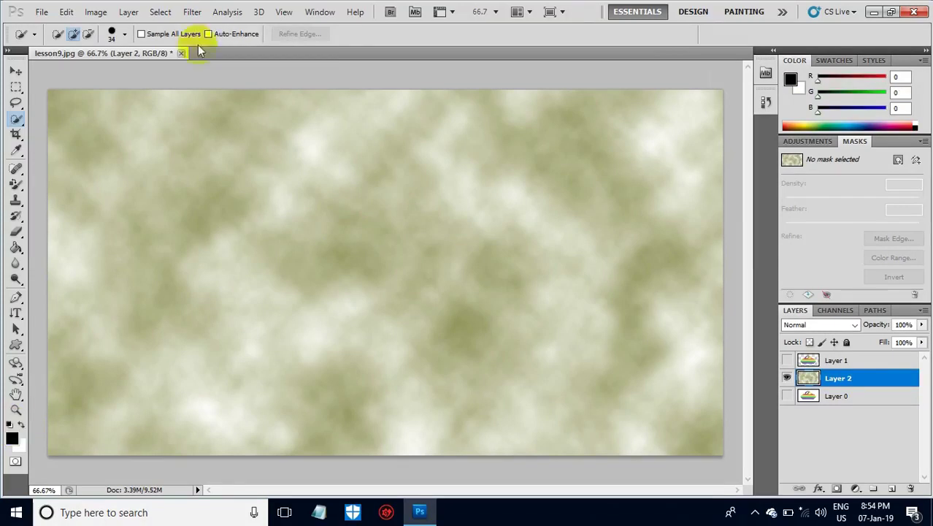
{"action": "left_click", "coordinate": [192, 12]}
{"action": "mouse_move", "coordinate": [205, 162]}
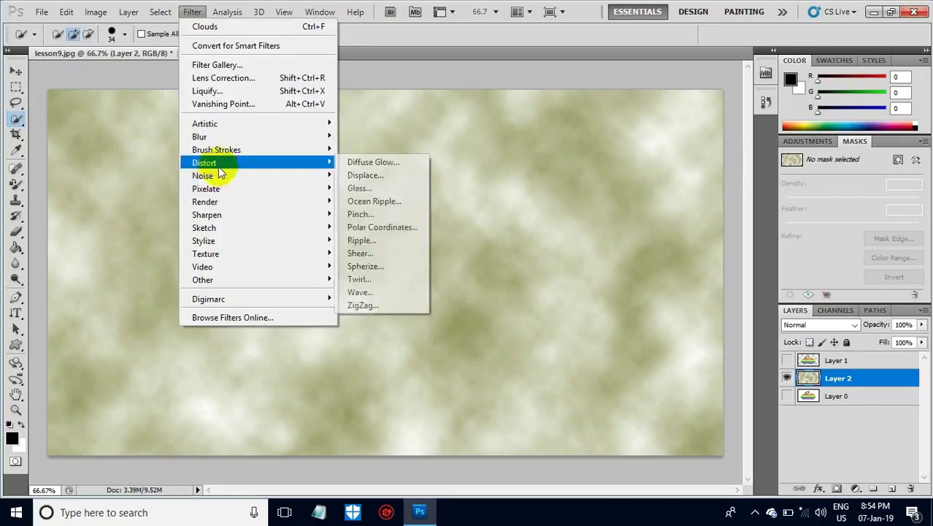
{"action": "mouse_move", "coordinate": [206, 202]}
{"action": "left_click", "coordinate": [356, 201]}
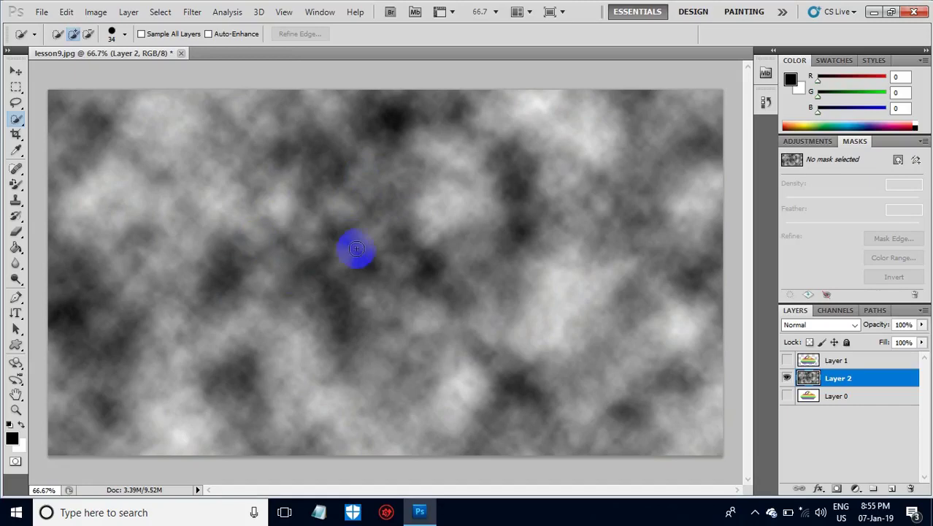
{"action": "left_click", "coordinate": [787, 361]}
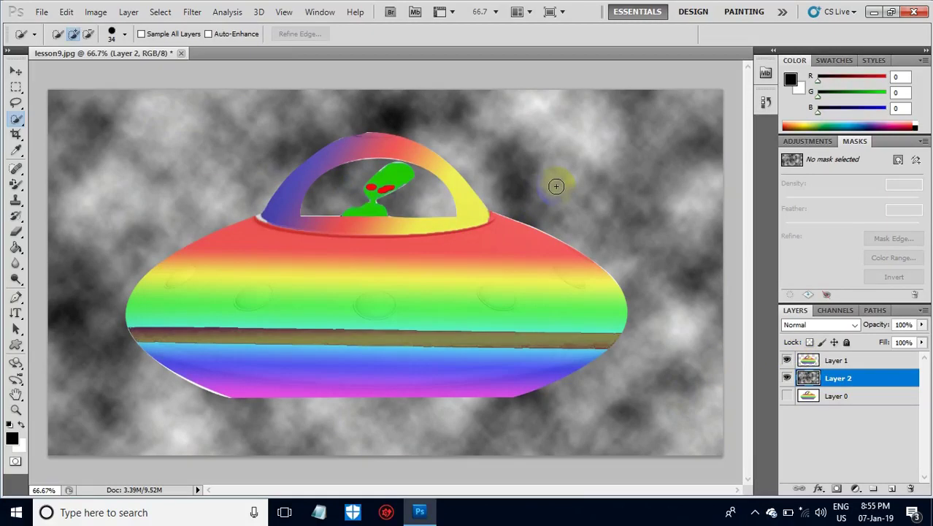
{"action": "left_click", "coordinate": [788, 360]}
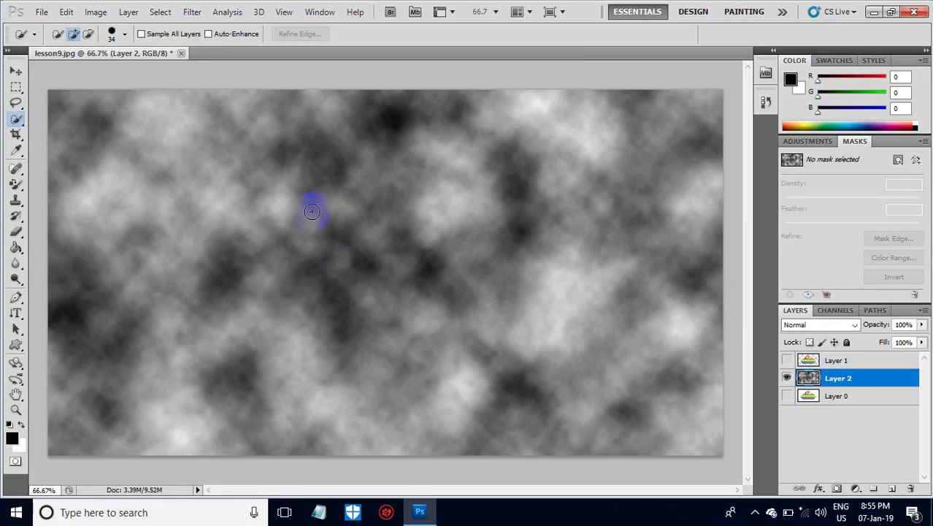
Apply Difference Clouds to Layer 2, then show and select the UFO's Layer 1
{"action": "left_click", "coordinate": [193, 13]}
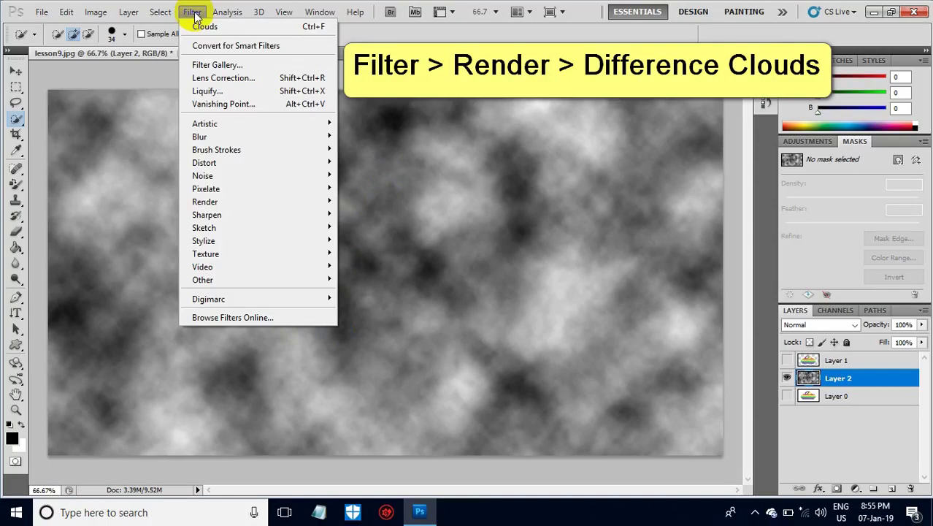
{"action": "mouse_move", "coordinate": [205, 202]}
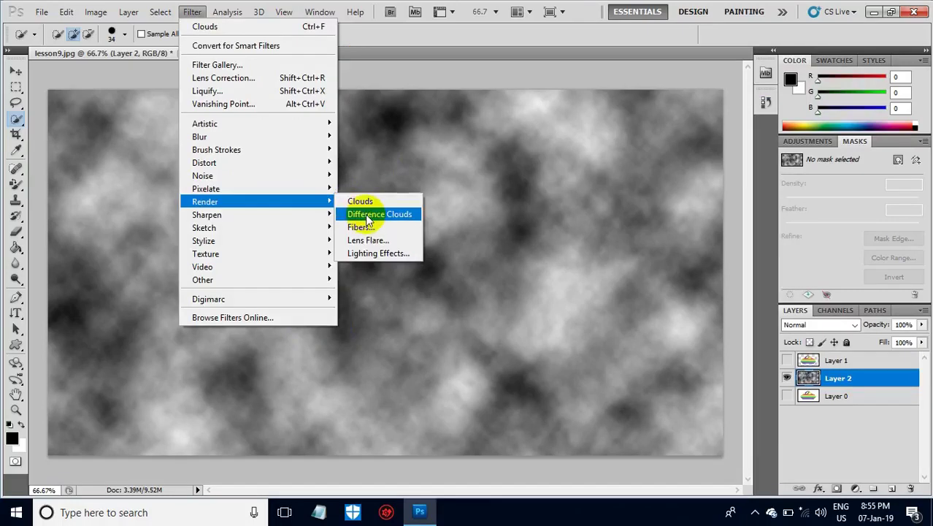
{"action": "left_click", "coordinate": [367, 214]}
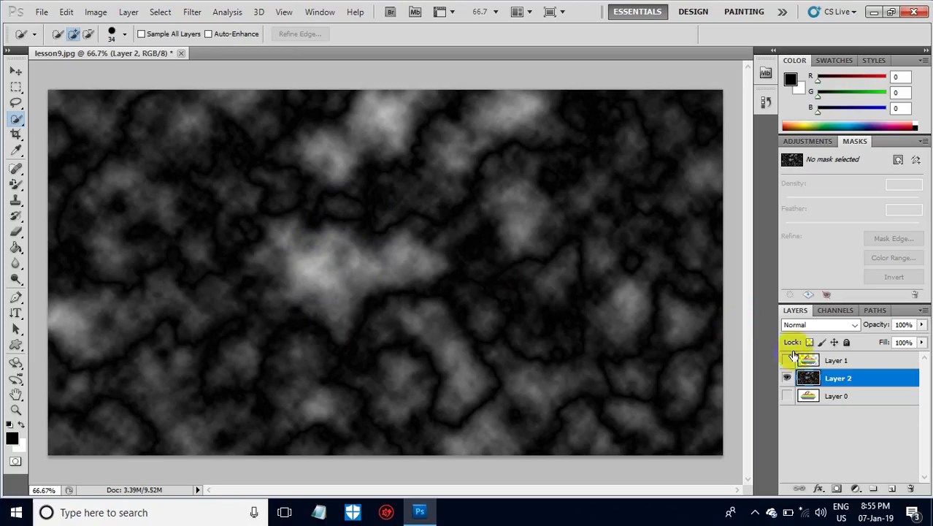
{"action": "left_click", "coordinate": [787, 360]}
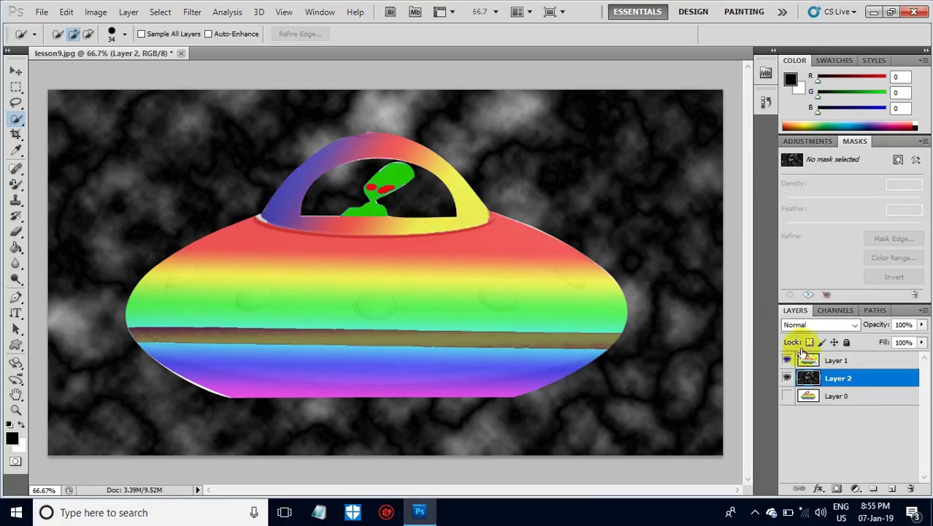
{"action": "left_click", "coordinate": [839, 362]}
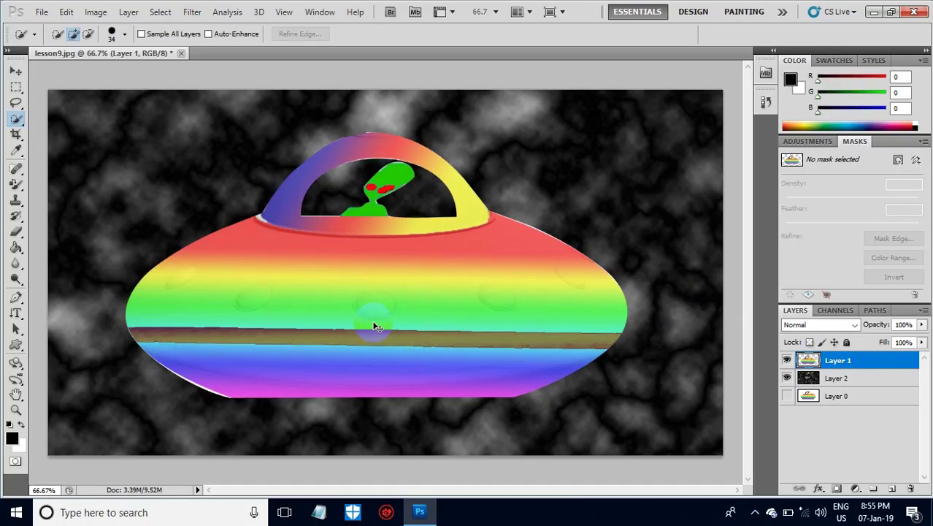
Free-transform the UFO to about 36.8% size, rotate it about 32°, and move it right
{"action": "key", "text": "ctrl+t"}
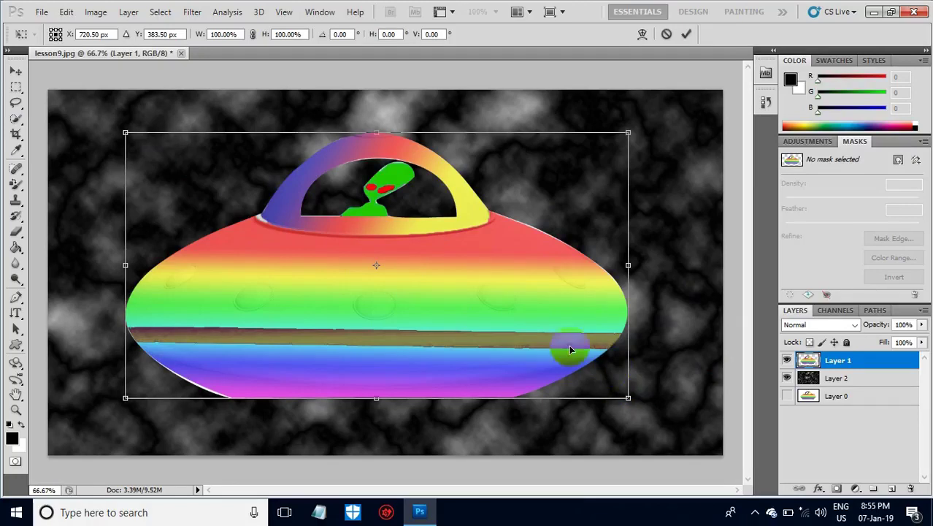
{"action": "left_click_drag", "start_coordinate": [629, 399], "coordinate": [329, 205]}
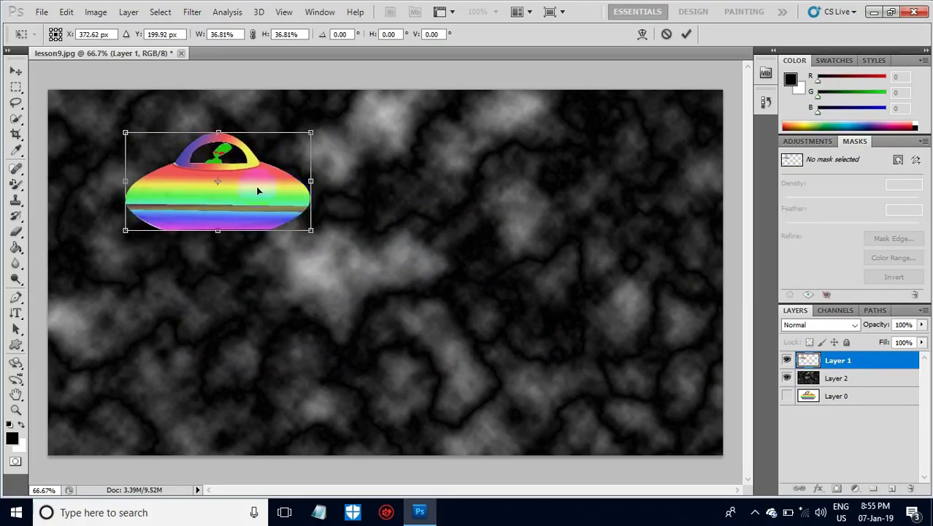
{"action": "mouse_move", "coordinate": [257, 189]}
{"action": "left_mouse_down"}
{"action": "mouse_move", "coordinate": [323, 194]}
{"action": "mouse_move", "coordinate": [564, 258]}
{"action": "left_mouse_up"}
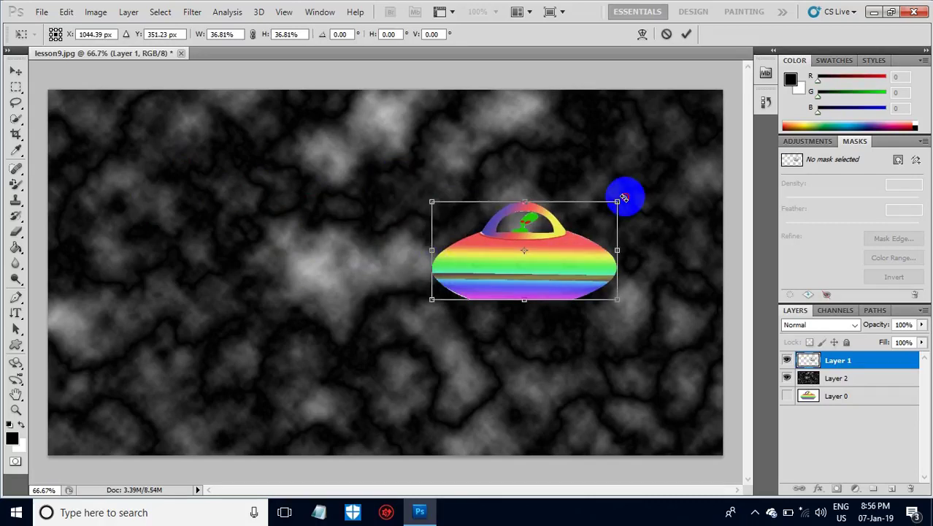
{"action": "mouse_move", "coordinate": [623, 197]}
{"action": "left_mouse_down"}
{"action": "mouse_move", "coordinate": [655, 235]}
{"action": "mouse_move", "coordinate": [652, 260]}
{"action": "left_mouse_up"}
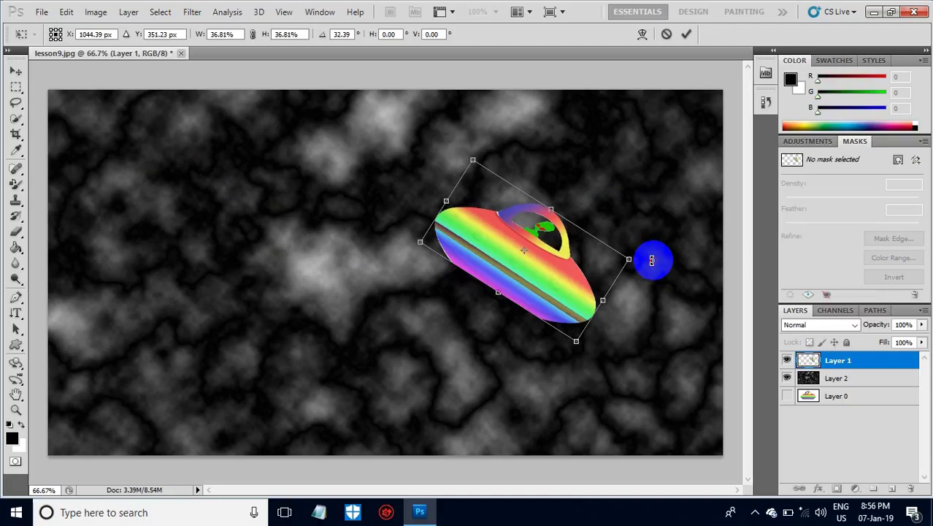
{"action": "mouse_move", "coordinate": [545, 275]}
{"action": "left_mouse_down"}
{"action": "mouse_move", "coordinate": [617, 273]}
{"action": "mouse_move", "coordinate": [614, 290]}
{"action": "left_mouse_up"}
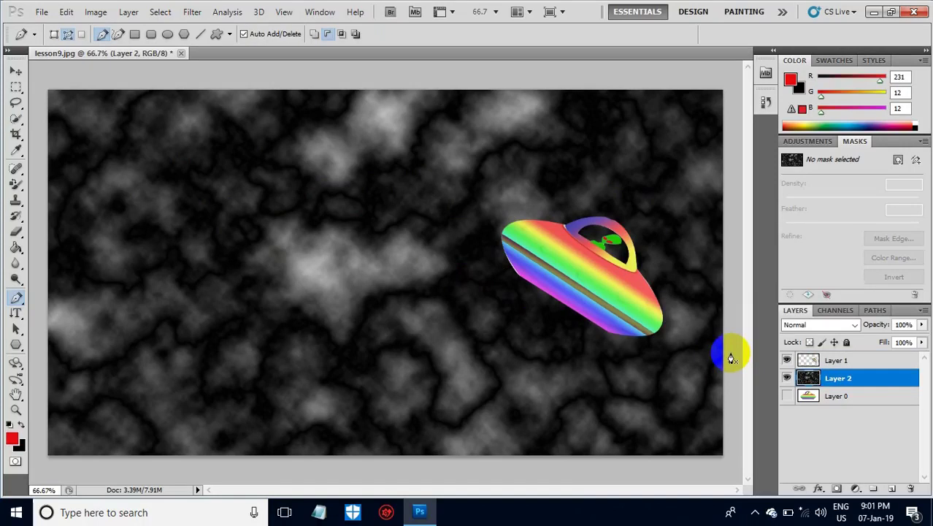
Select the Pen Tool set to Shape Layers mode
{"action": "left_click", "coordinate": [719, 358]}
{"action": "left_click_drag", "start_coordinate": [825, 377], "coordinate": [824, 382]}
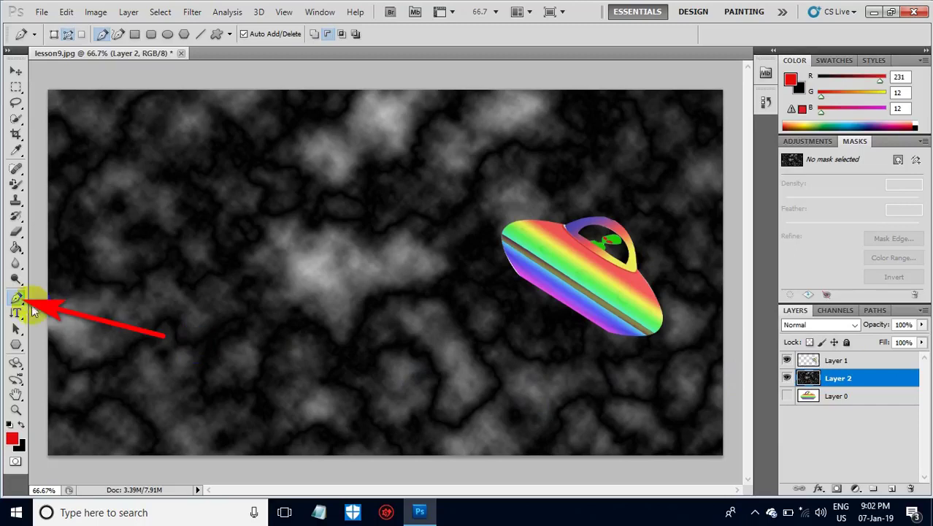
{"action": "right_click", "coordinate": [17, 297]}
{"action": "left_click", "coordinate": [69, 296]}
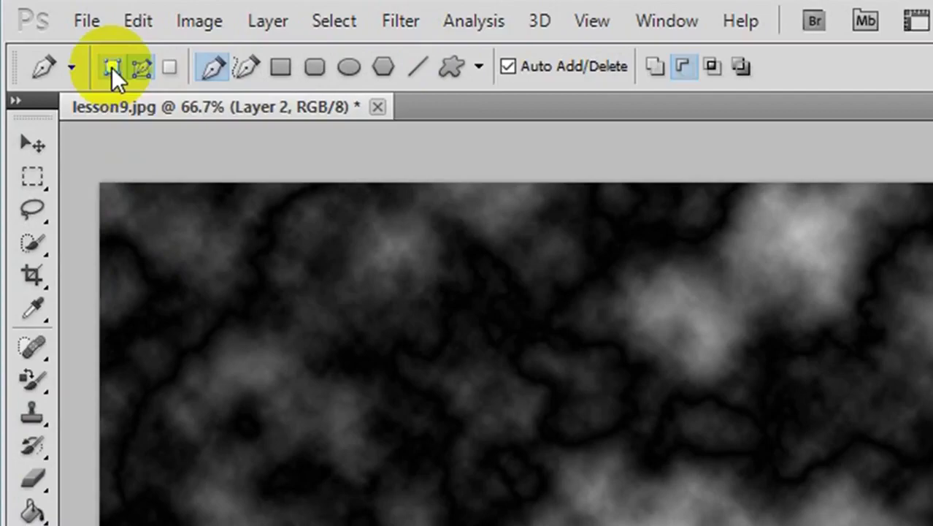
{"action": "left_click", "coordinate": [113, 68]}
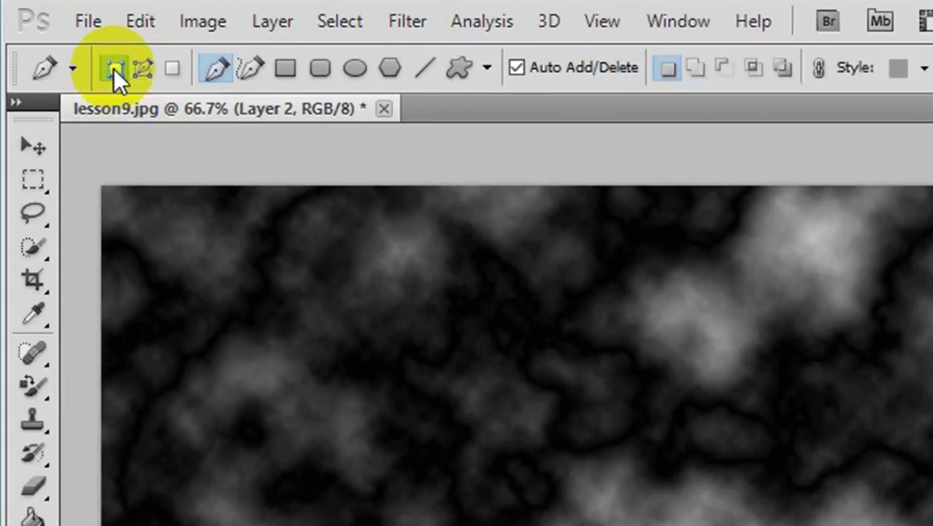
{"action": "left_click_drag", "start_coordinate": [192, 254], "coordinate": [359, 355]}
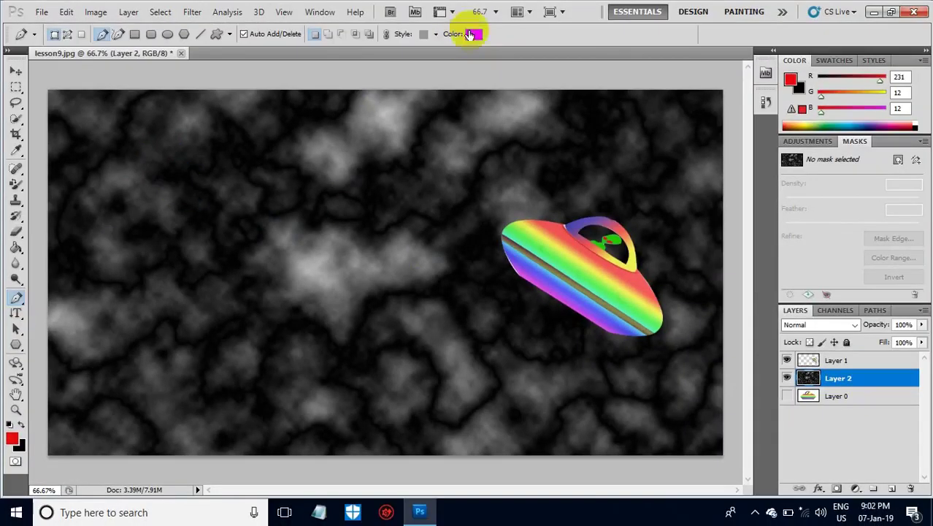
Set the foreground to bright green and draw a curved four-point freeform shape left of the UFO
{"action": "left_click", "coordinate": [11, 440]}
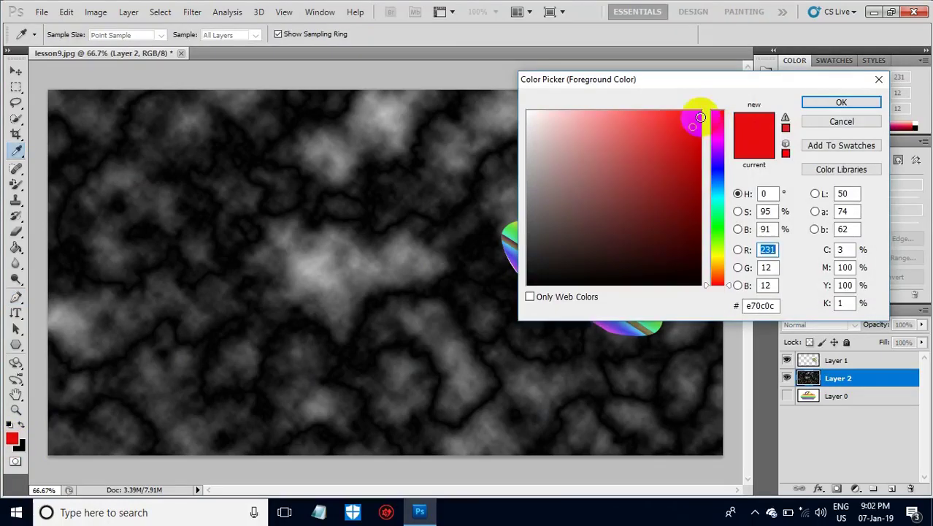
{"action": "left_click", "coordinate": [718, 230]}
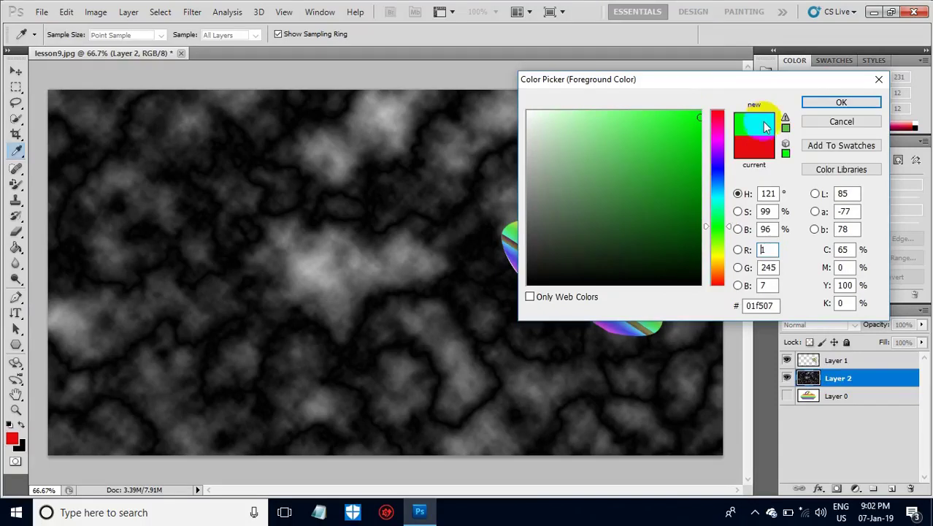
{"action": "left_click", "coordinate": [841, 102]}
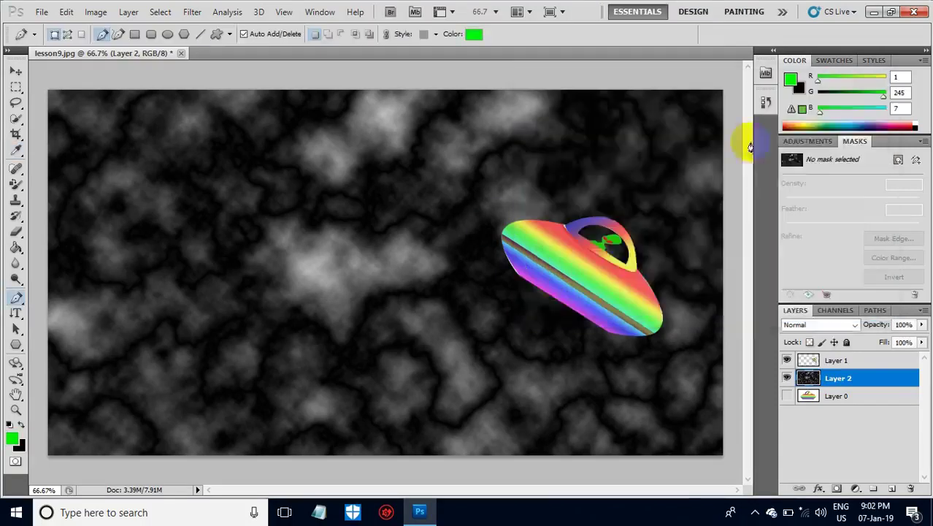
{"action": "left_click", "coordinate": [268, 156]}
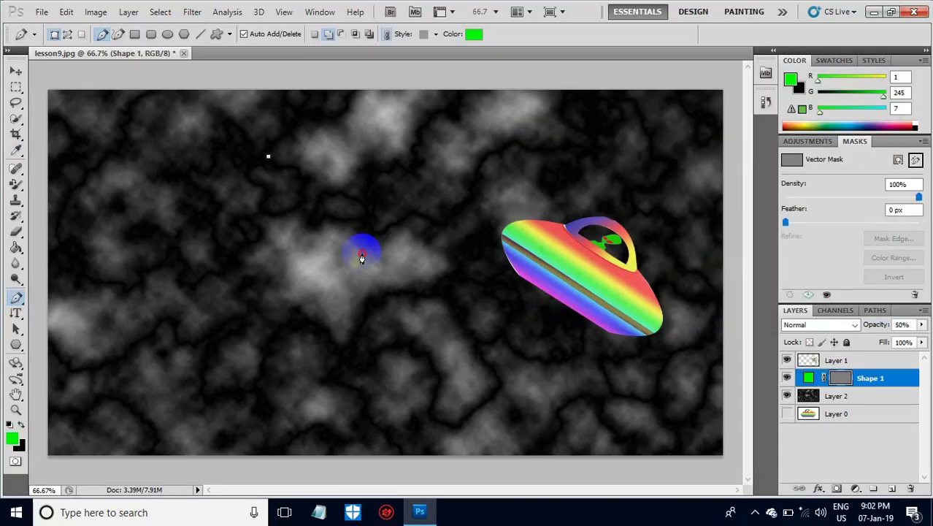
{"action": "left_click_drag", "start_coordinate": [362, 252], "coordinate": [231, 352]}
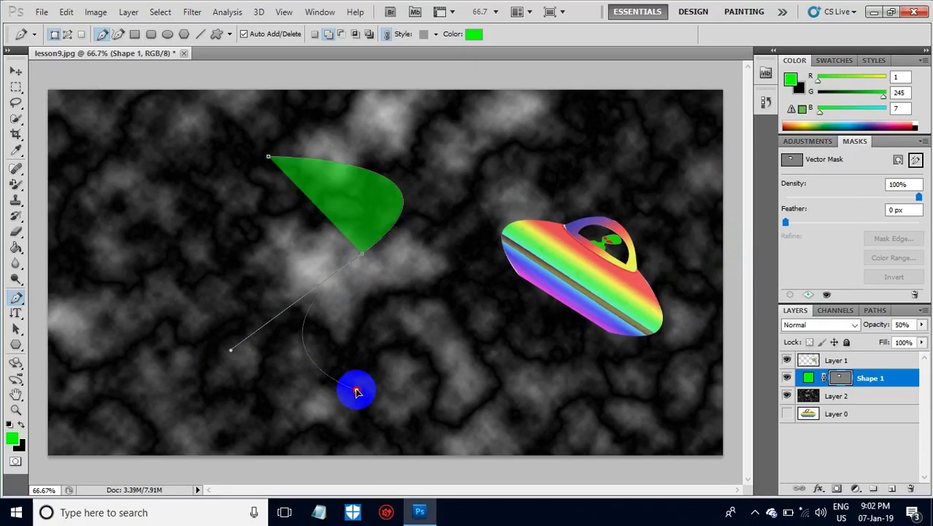
{"action": "left_click_drag", "start_coordinate": [357, 391], "coordinate": [173, 393]}
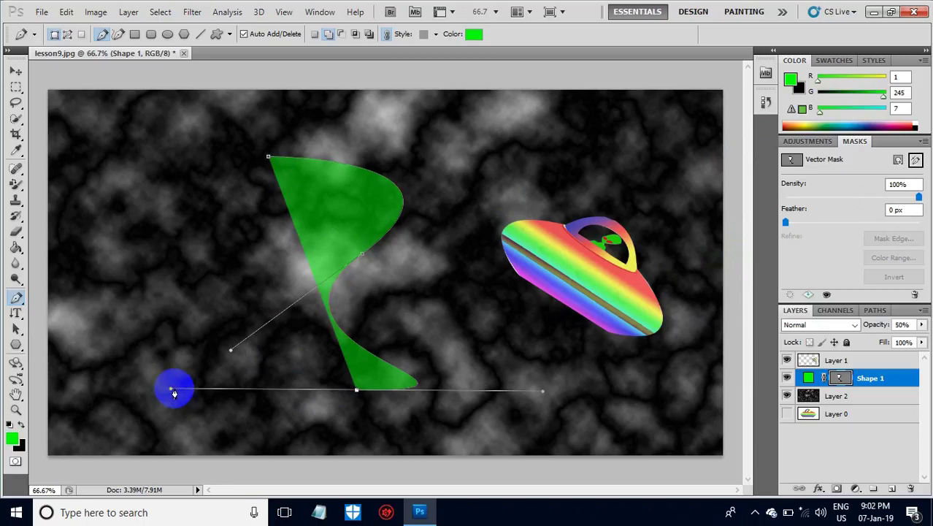
{"action": "left_click_drag", "start_coordinate": [151, 297], "coordinate": [229, 232]}
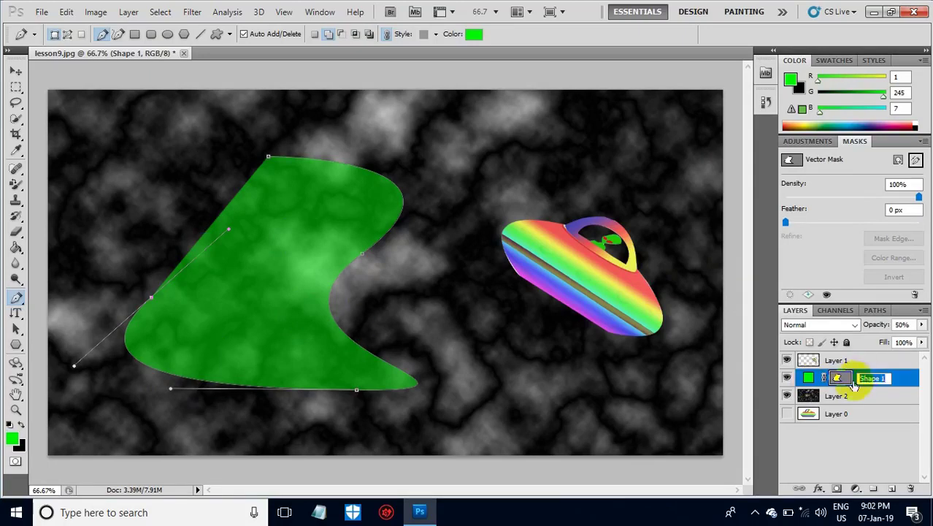
{"action": "left_click", "coordinate": [841, 381]}
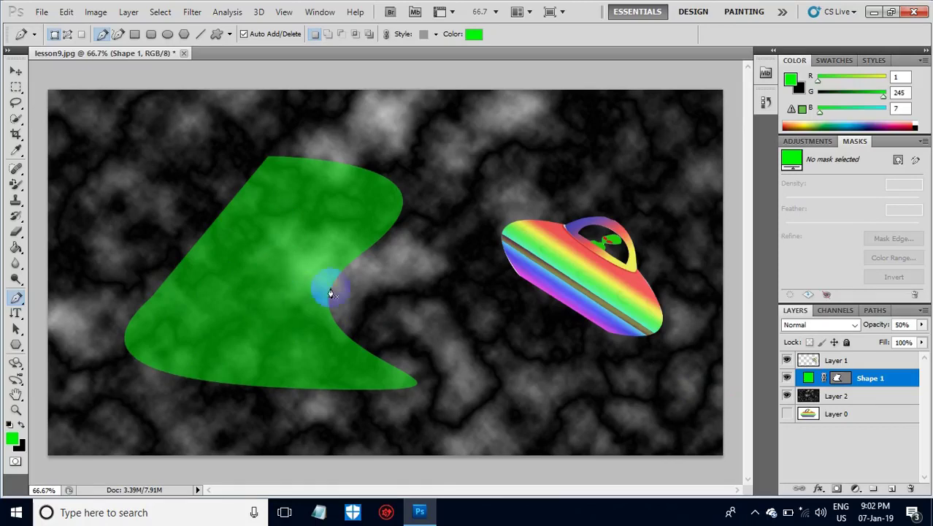
{"action": "left_click", "coordinate": [902, 326]}
Try Shape 1 opacity at 30%, then set it back to 100%
{"action": "left_click_drag", "start_coordinate": [912, 325], "coordinate": [883, 325]}
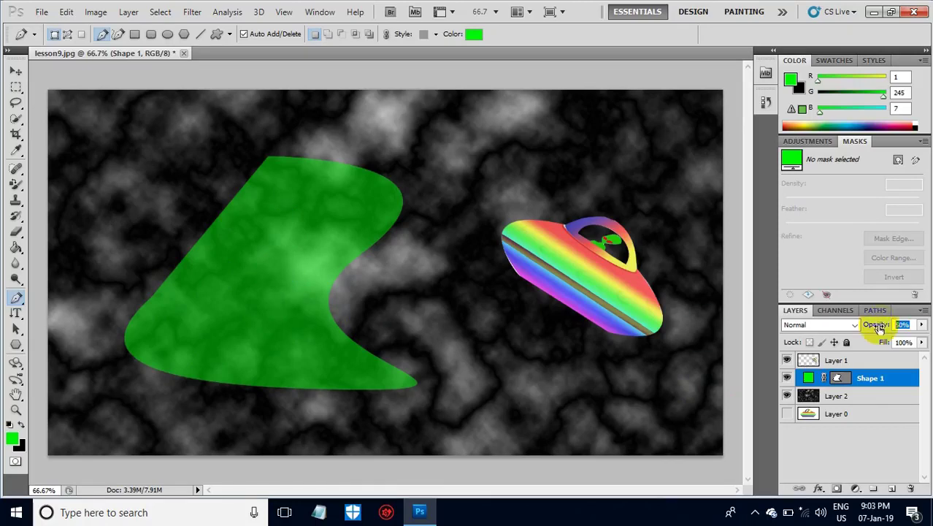
{"action": "type", "text": "30"}
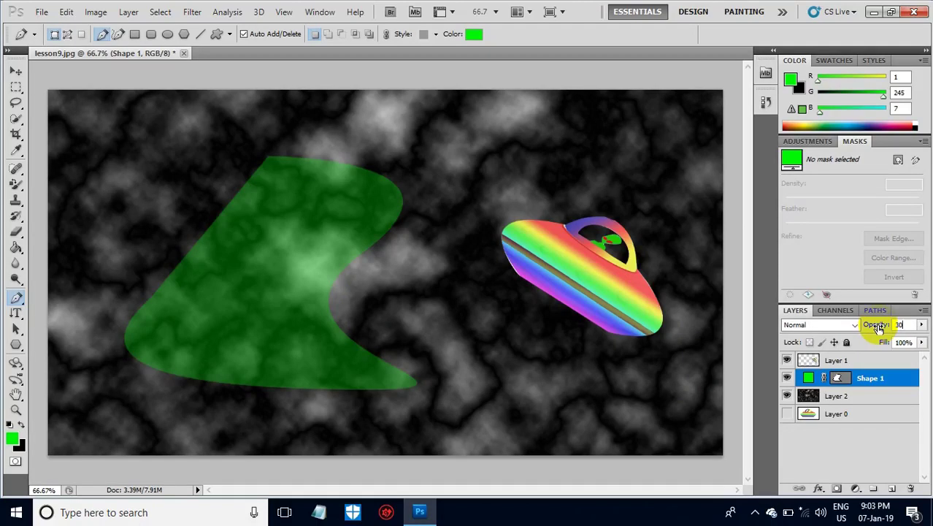
{"action": "key", "text": "BackSpace"}
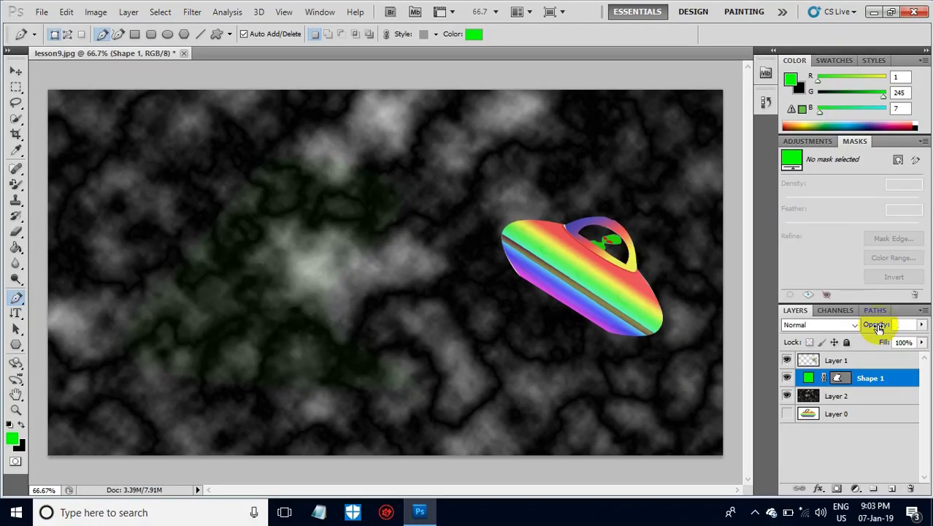
{"action": "type", "text": "100"}
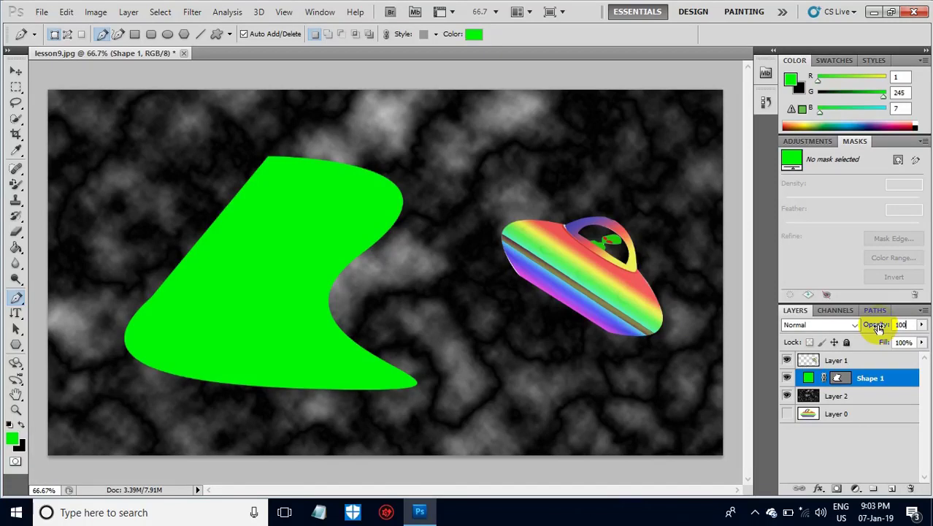
{"action": "left_click", "coordinate": [199, 246]}
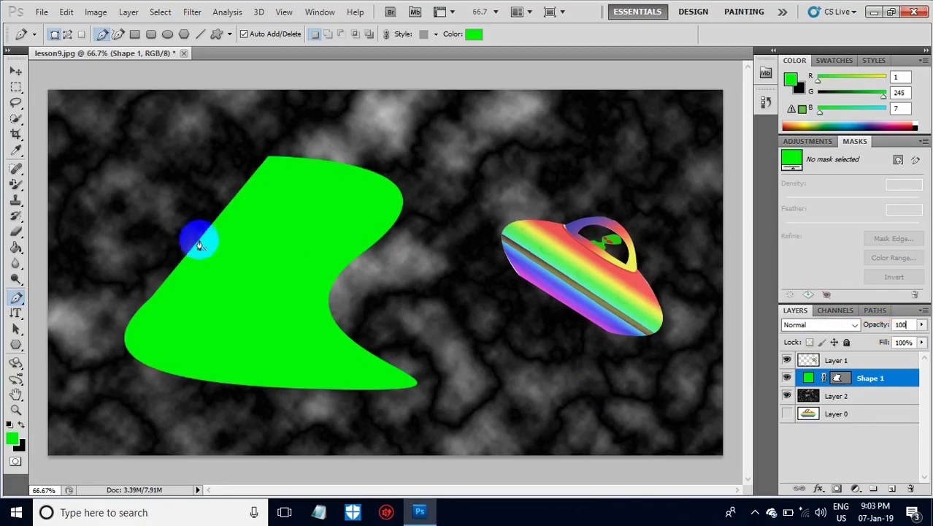
Move the green shape left, then select the Shape 1 vector mask with the Pen tool
{"action": "left_click", "coordinate": [16, 71]}
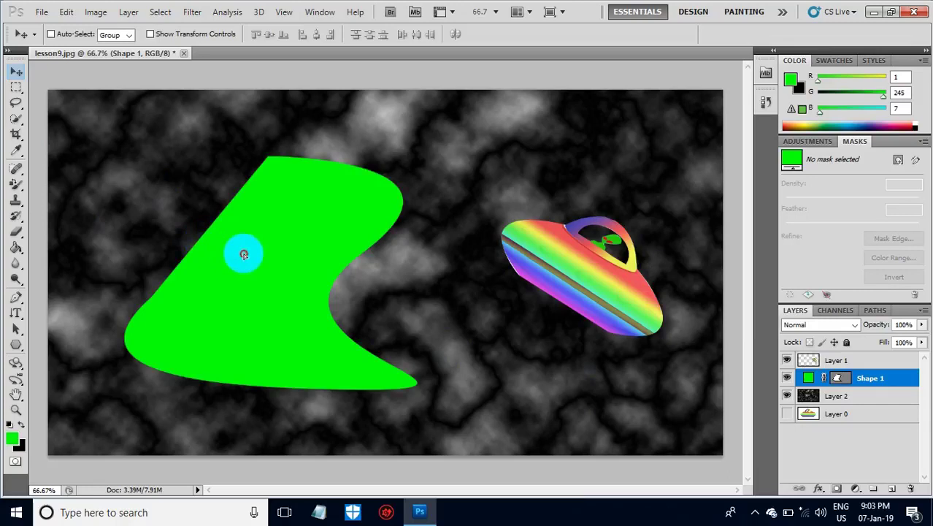
{"action": "left_click_drag", "start_coordinate": [244, 254], "coordinate": [241, 257]}
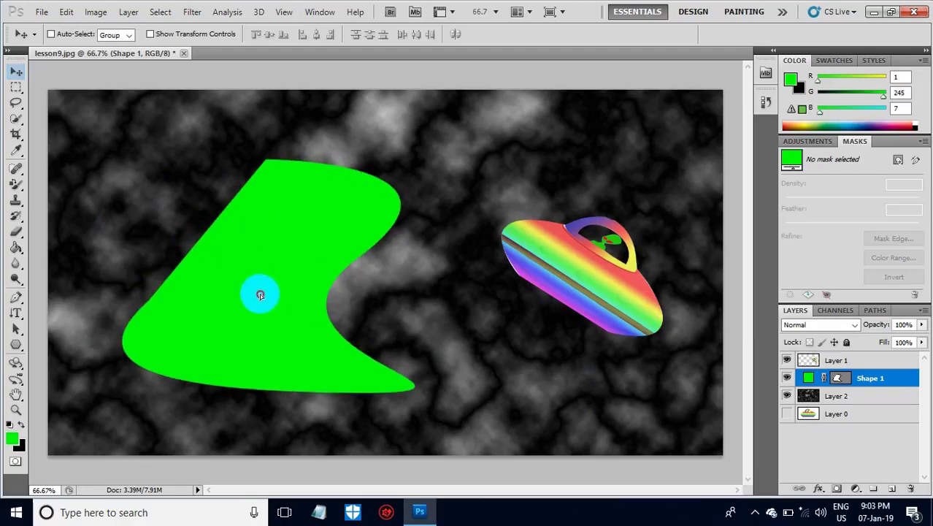
{"action": "left_click_drag", "start_coordinate": [260, 295], "coordinate": [216, 301]}
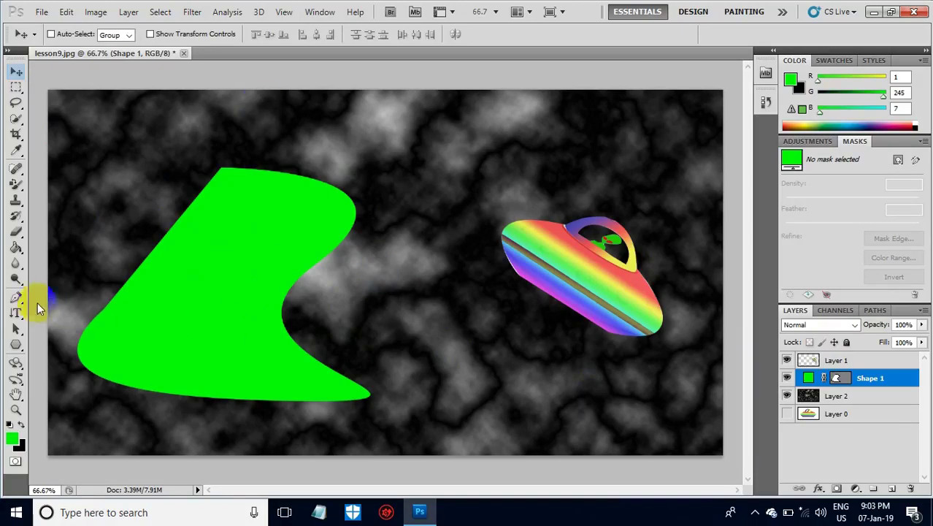
{"action": "left_click", "coordinate": [15, 297]}
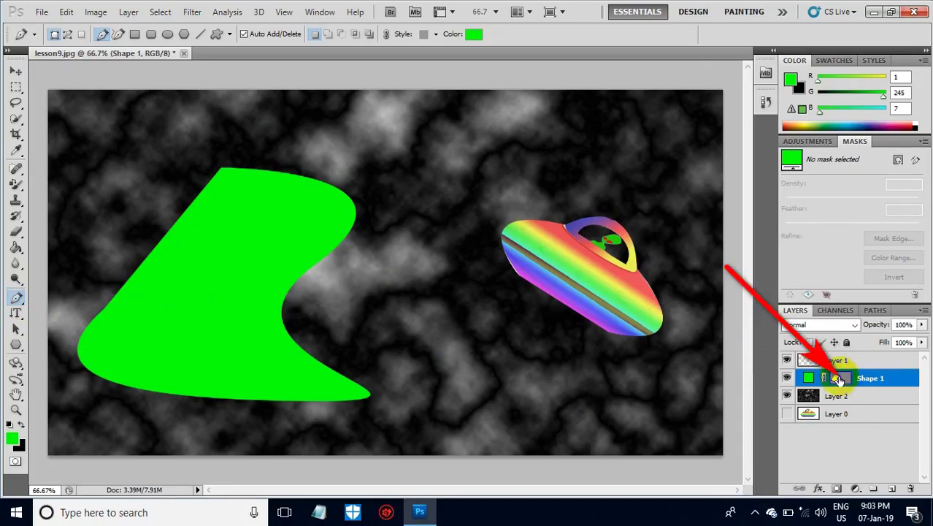
{"action": "left_click", "coordinate": [839, 379]}
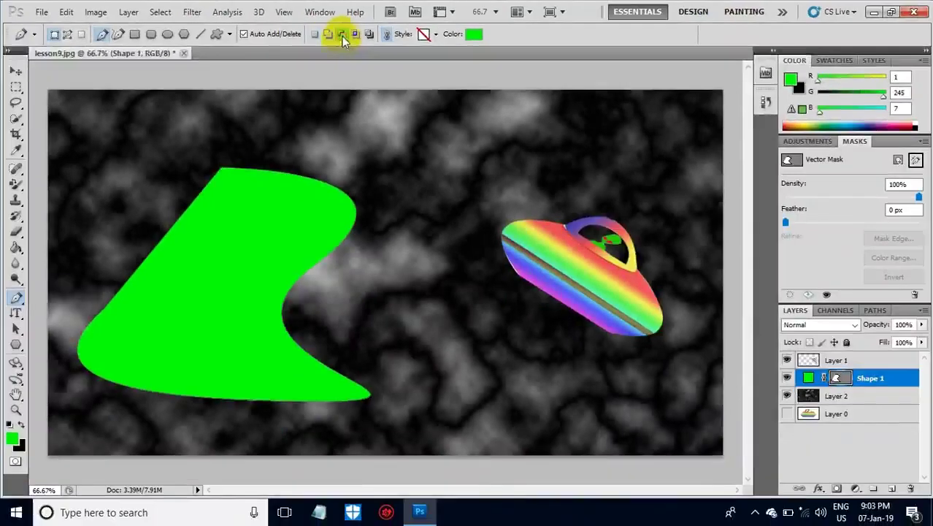
Set Subtract from shape area mode, switch to the Custom Shape Tool, and pick the rabbit shape
{"action": "left_click", "coordinate": [341, 35]}
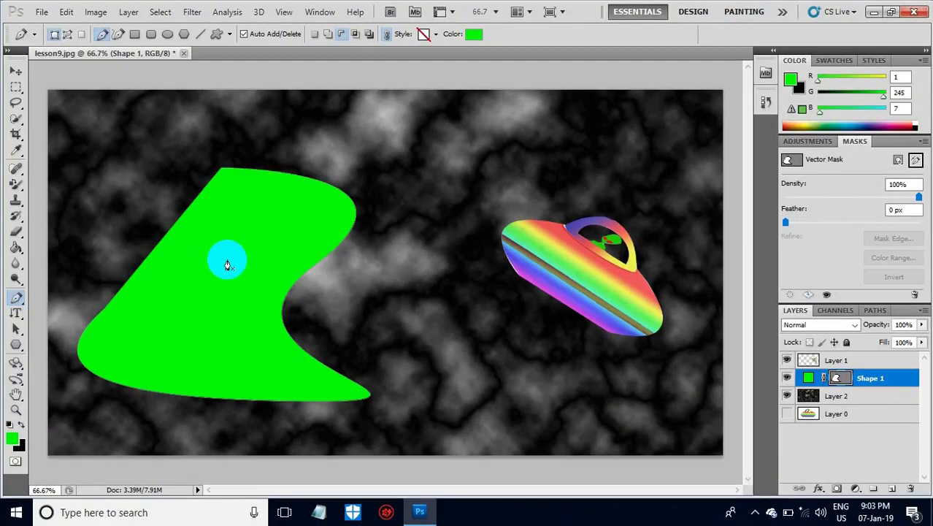
{"action": "left_click", "coordinate": [65, 368]}
{"action": "left_click", "coordinate": [18, 346]}
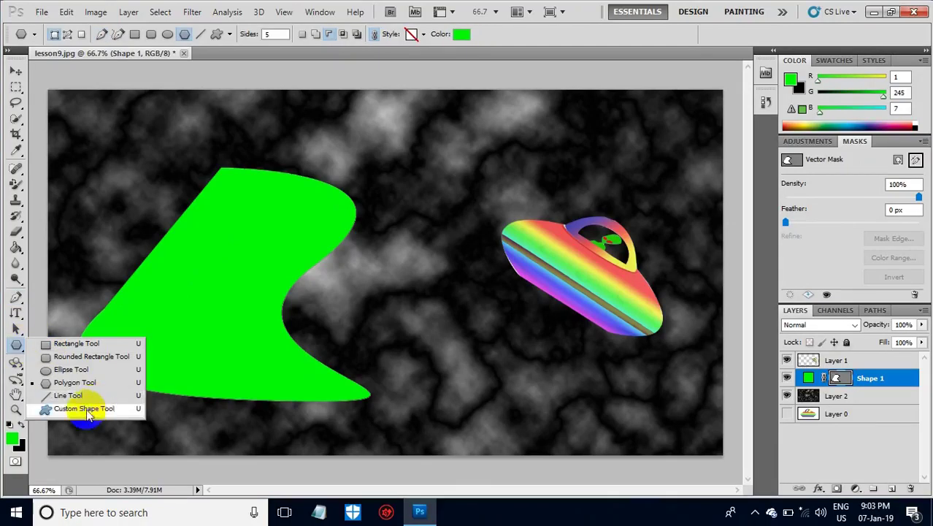
{"action": "left_click_drag", "start_coordinate": [17, 346], "coordinate": [91, 406]}
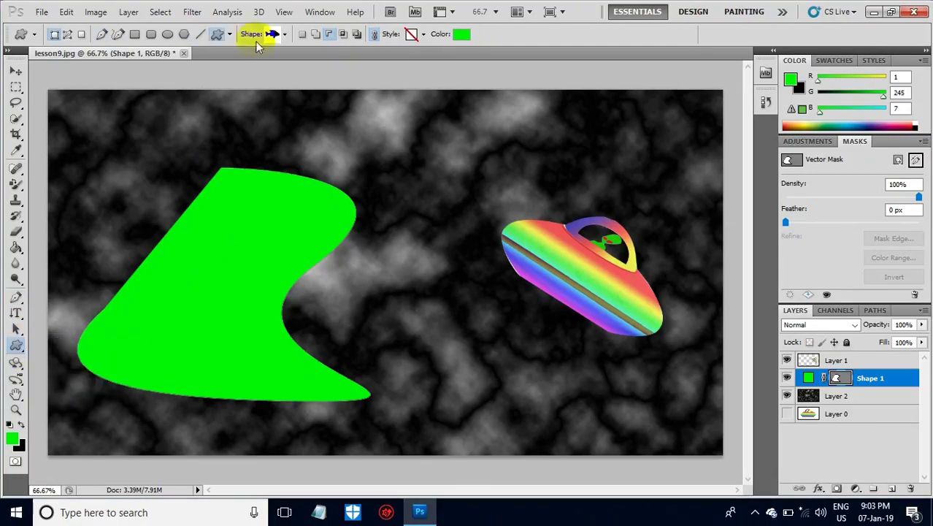
{"action": "left_click", "coordinate": [286, 36]}
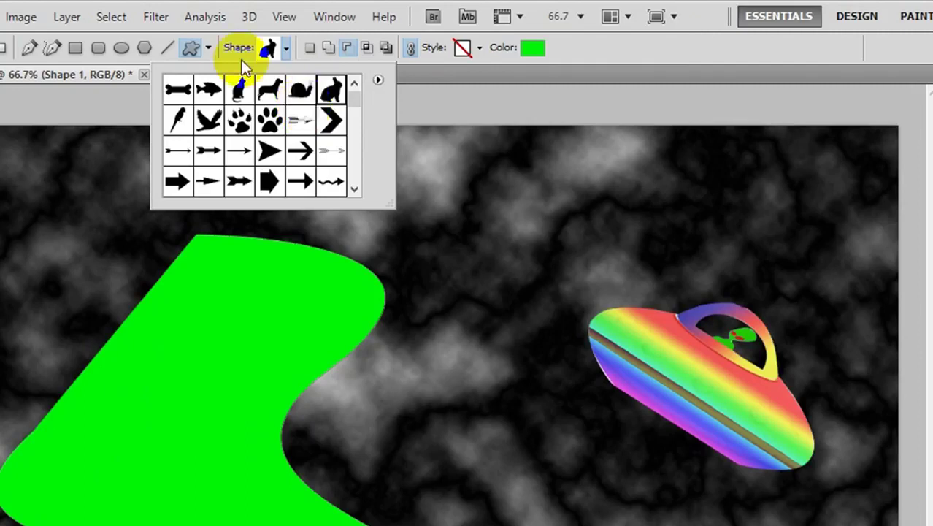
{"action": "left_click", "coordinate": [378, 79]}
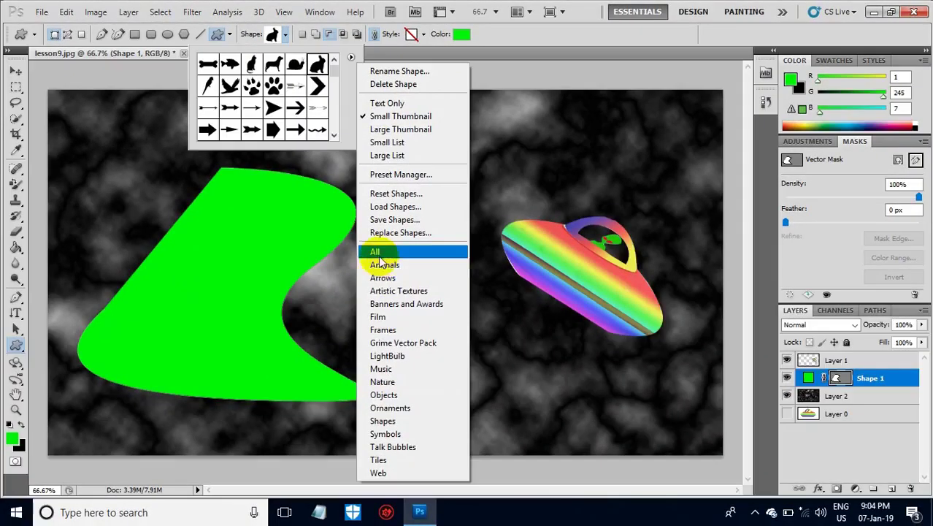
{"action": "left_click", "coordinate": [316, 68]}
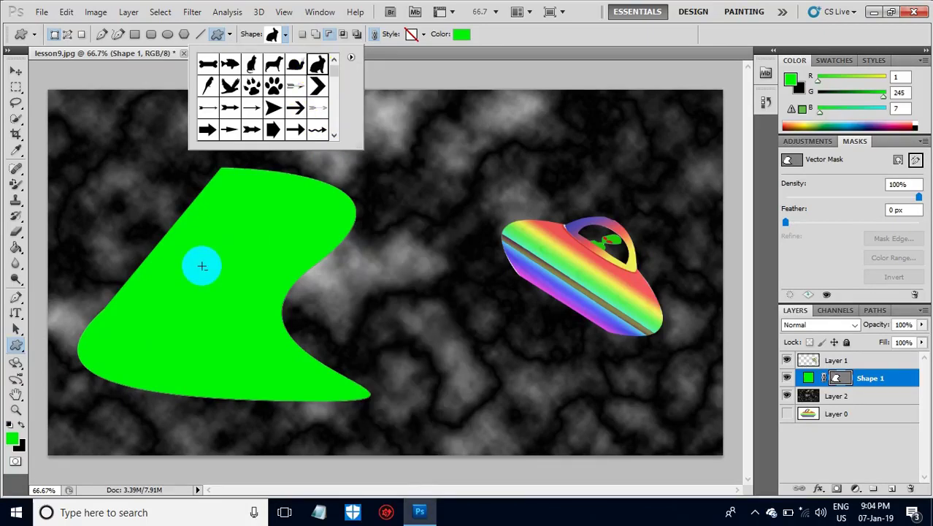
Cut a rabbit silhouette out of the green shape and move the shape lower, left of the UFO
{"action": "left_click_drag", "start_coordinate": [199, 255], "coordinate": [252, 340]}
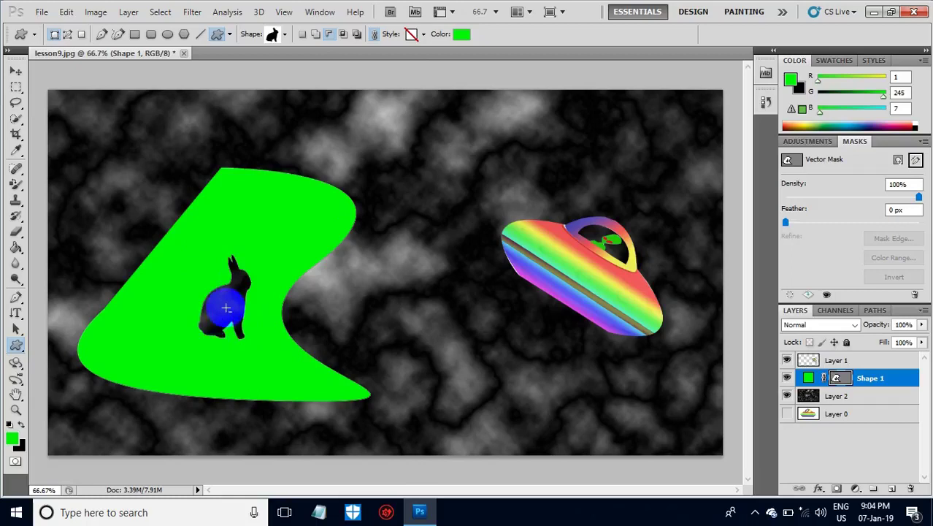
{"action": "left_click", "coordinate": [16, 71]}
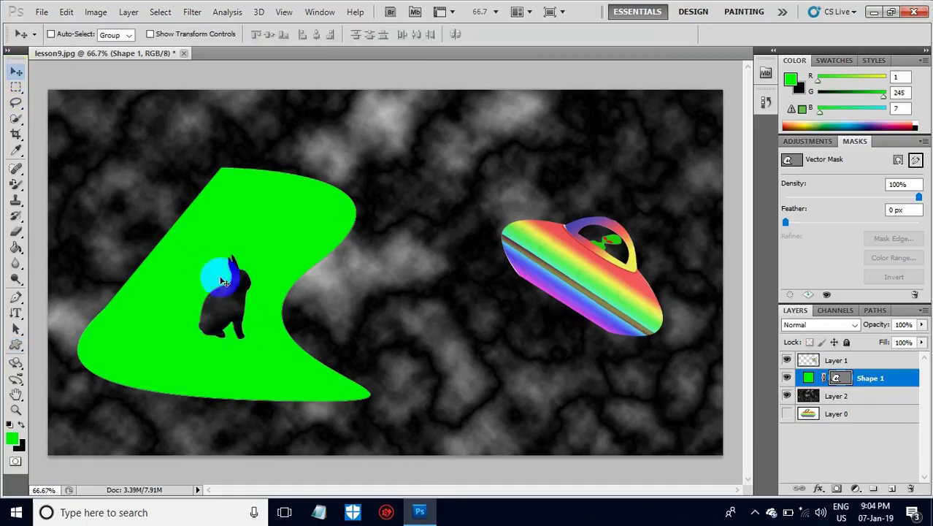
{"action": "mouse_move", "coordinate": [217, 238]}
{"action": "left_mouse_down"}
{"action": "mouse_move", "coordinate": [567, 209]}
{"action": "mouse_move", "coordinate": [309, 214]}
{"action": "mouse_move", "coordinate": [234, 174]}
{"action": "mouse_move", "coordinate": [208, 181]}
{"action": "mouse_move", "coordinate": [235, 200]}
{"action": "mouse_move", "coordinate": [217, 211]}
{"action": "mouse_move", "coordinate": [197, 262]}
{"action": "mouse_move", "coordinate": [216, 274]}
{"action": "left_mouse_up"}
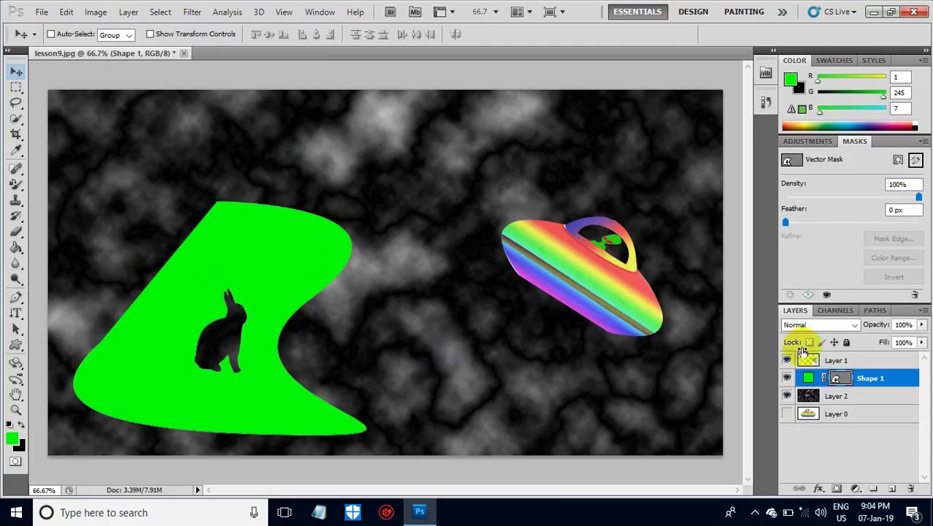
Set Shape 1's opacity to 50%, then select the Layer 2 cloud background
{"action": "left_click", "coordinate": [915, 325]}
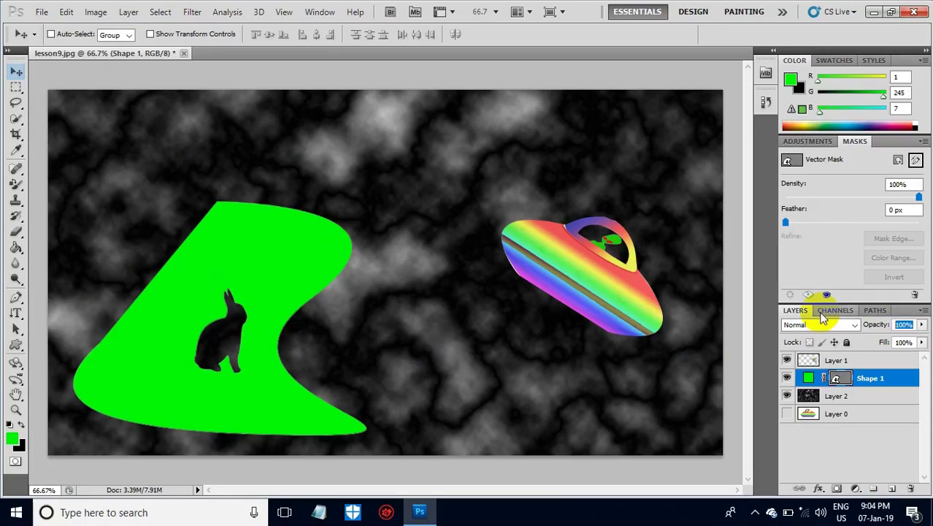
{"action": "type", "text": "50"}
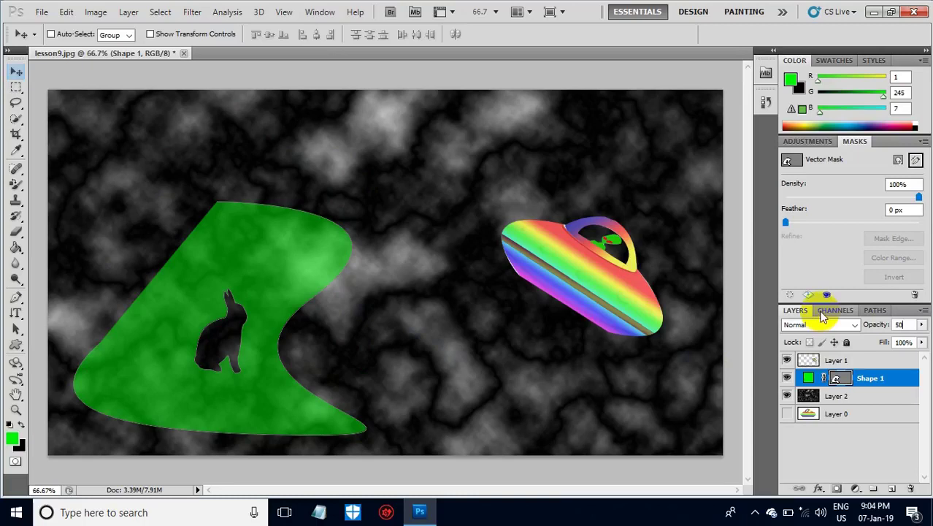
{"action": "key", "text": "Return"}
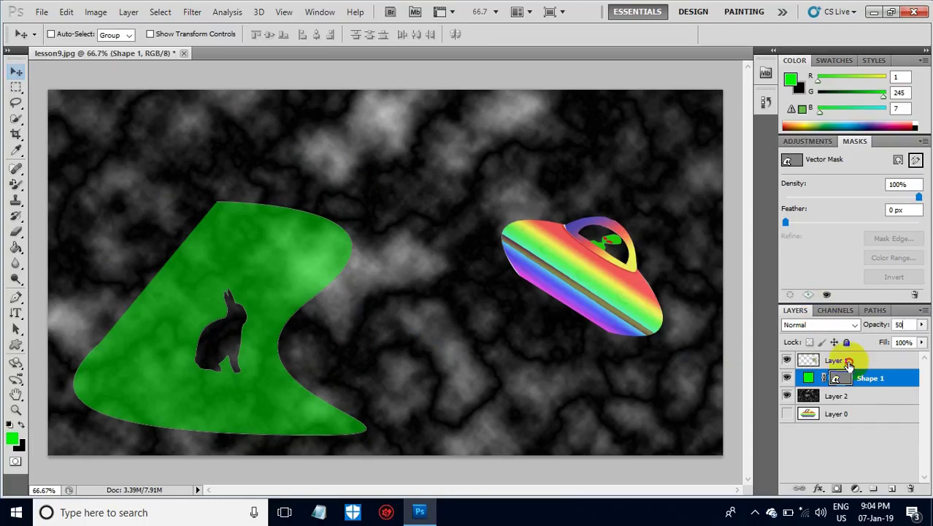
{"action": "left_click", "coordinate": [849, 362]}
{"action": "left_click", "coordinate": [839, 396]}
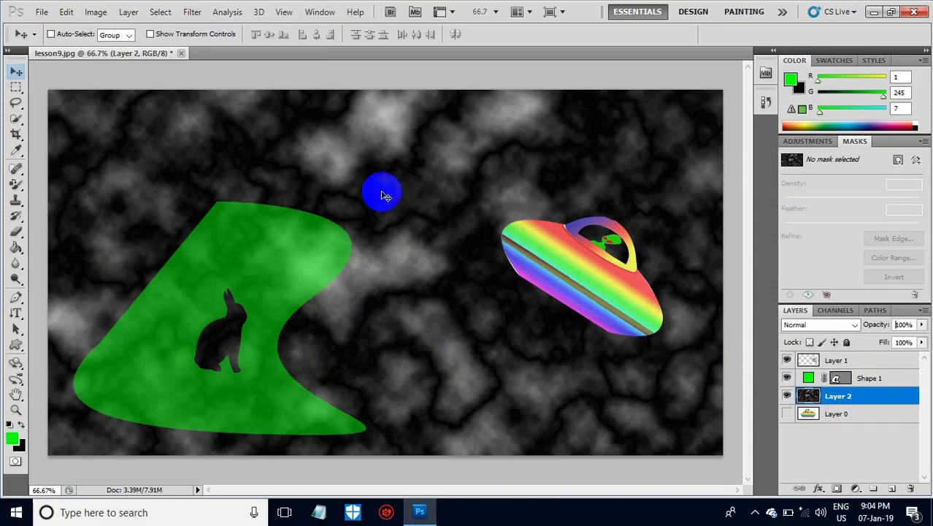
Choose the Custom Shape Tool with the fish preset shape
{"action": "left_click", "coordinate": [15, 345]}
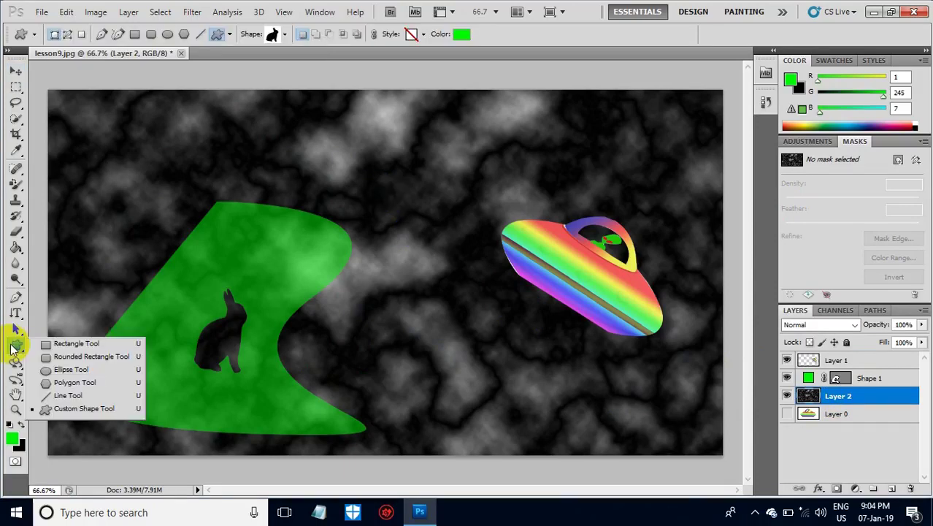
{"action": "left_click", "coordinate": [84, 408]}
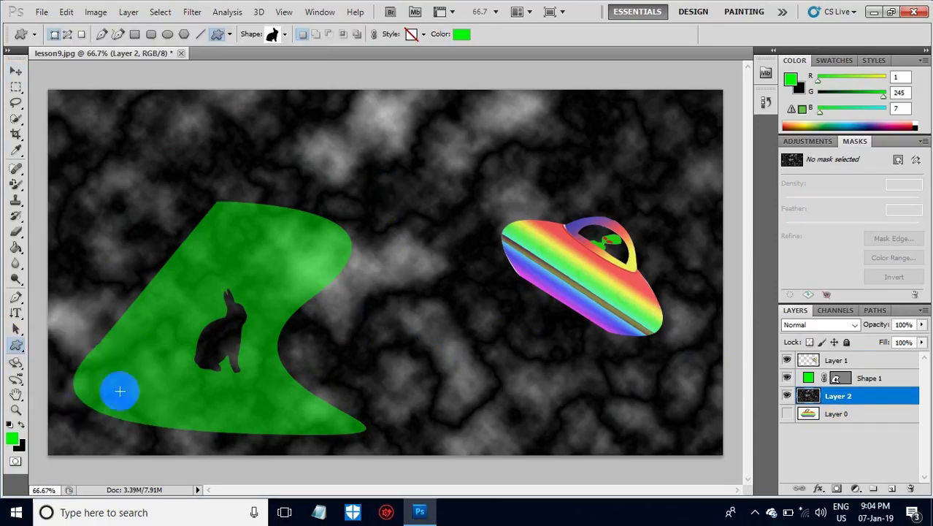
{"action": "left_click", "coordinate": [283, 41]}
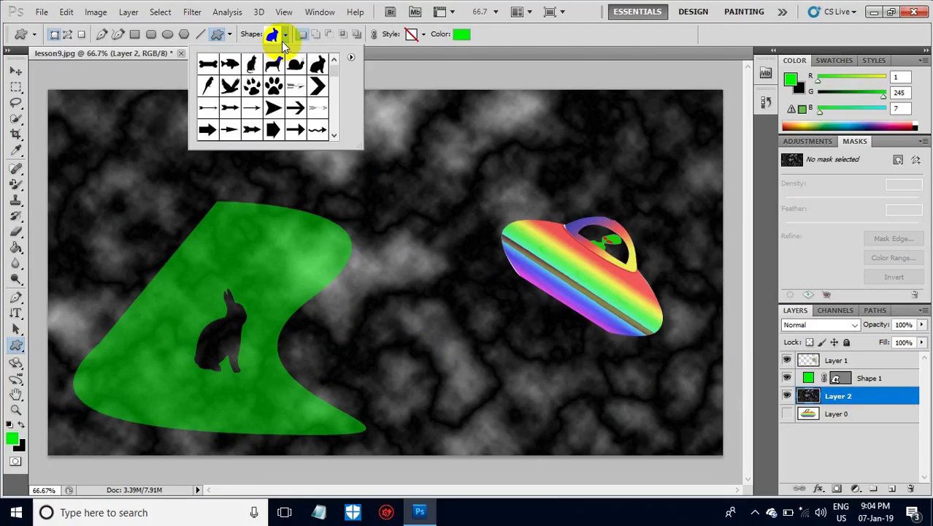
{"action": "left_click", "coordinate": [235, 67]}
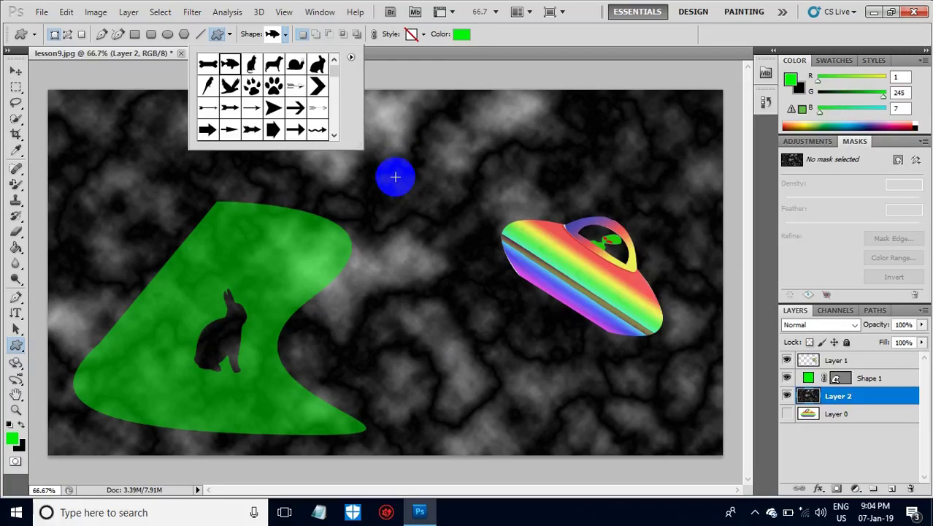
Set the shape colour to red #f5013a
{"action": "left_click", "coordinate": [458, 36]}
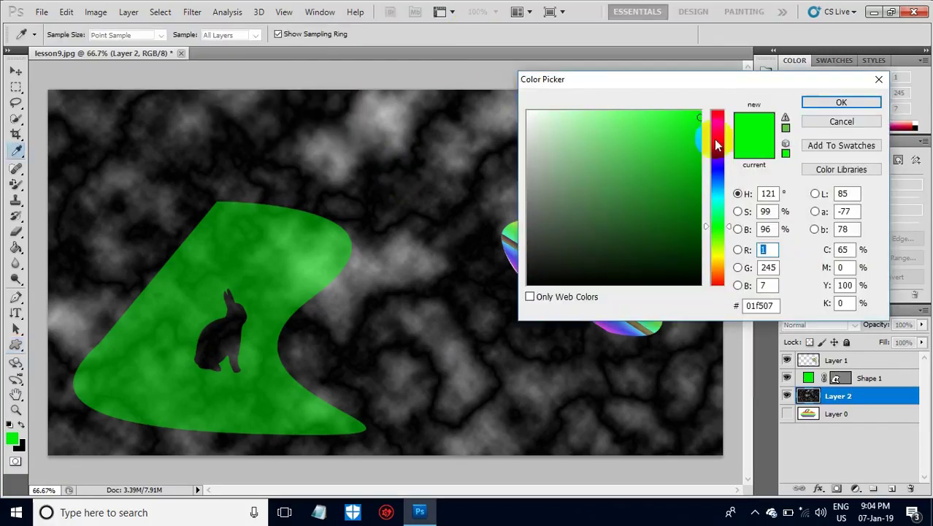
{"action": "left_click", "coordinate": [718, 118]}
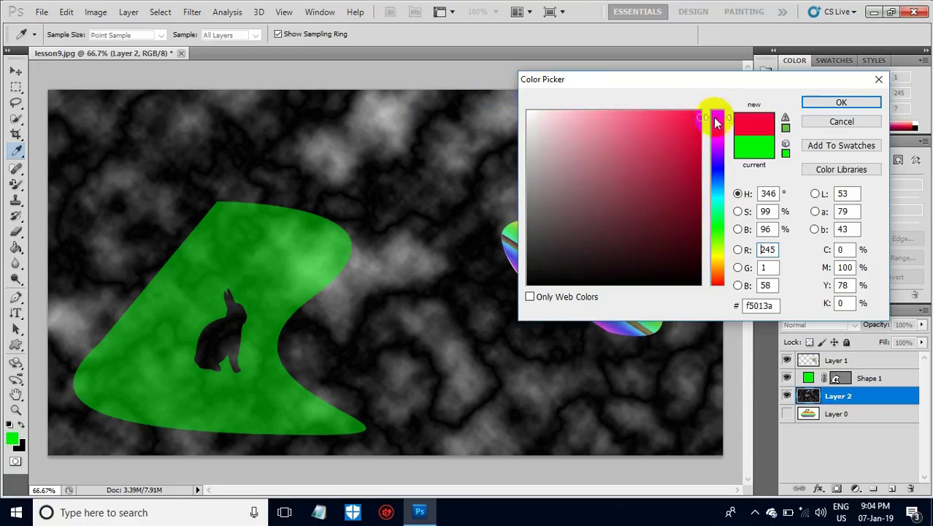
{"action": "left_click", "coordinate": [823, 101]}
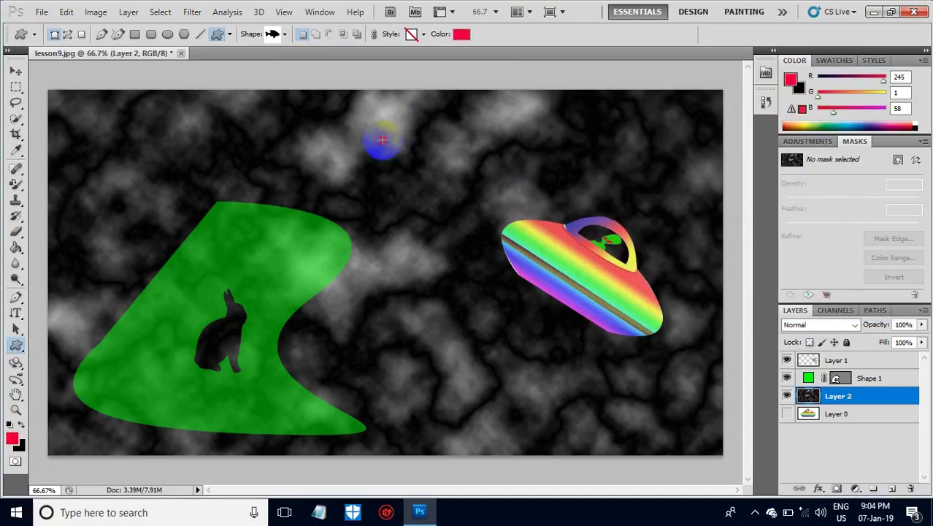
Draw the red fish shape above and left of the UFO, then minimise Photoshop
{"action": "left_click_drag", "start_coordinate": [382, 139], "coordinate": [507, 212]}
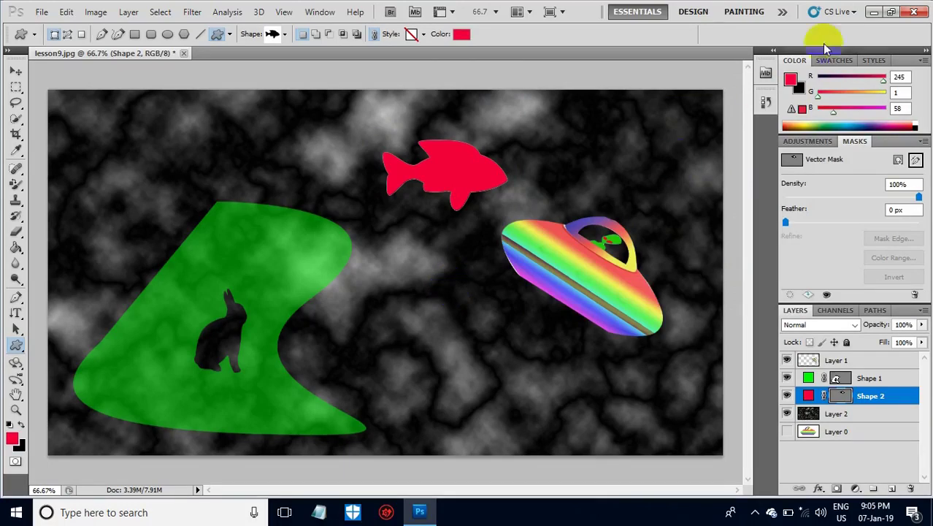
{"action": "left_click", "coordinate": [874, 14]}
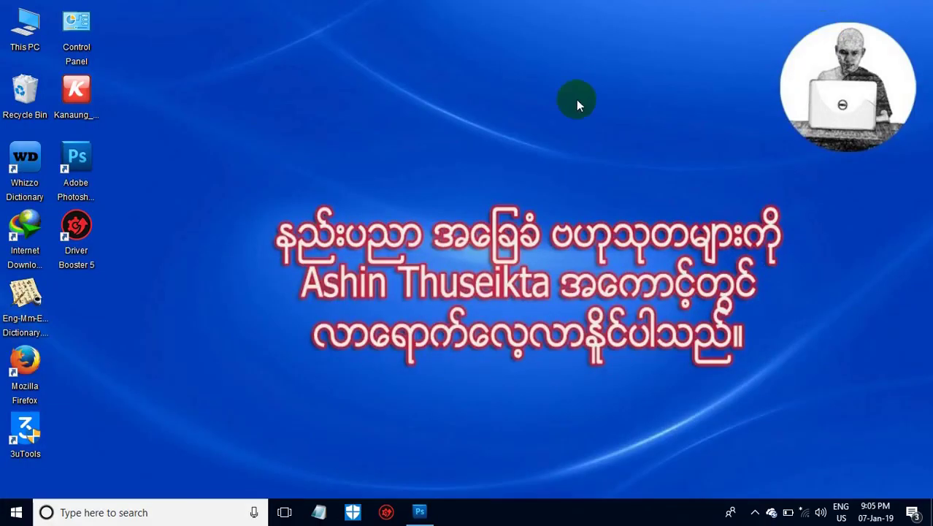